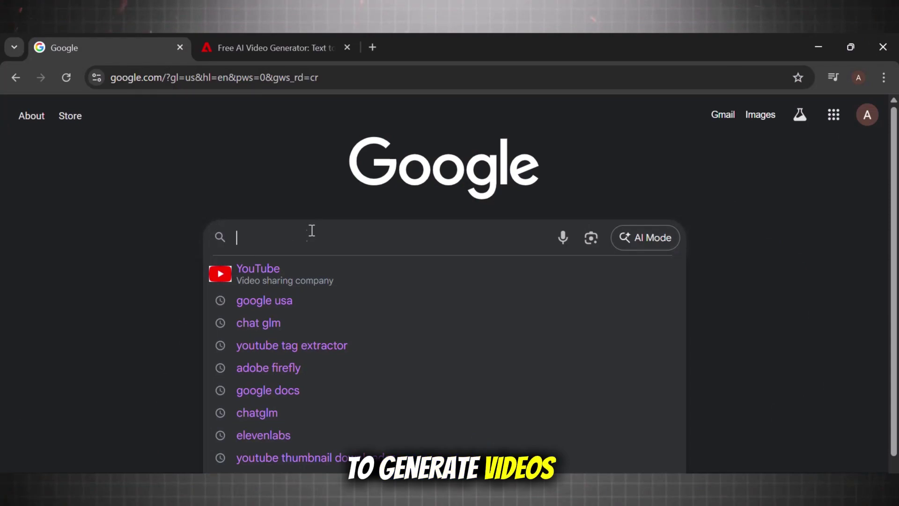
# Search Google for 'adobe firefly' and open Firefly's Text to Video online page
pyautogui.write('dobe firefly')
pyautogui.press('Return')
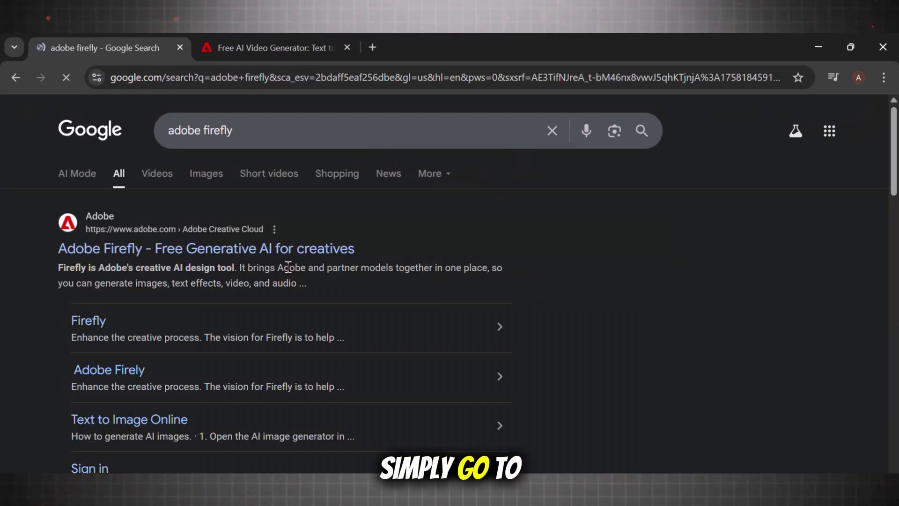
pyautogui.scroll(-3, 828, 301)
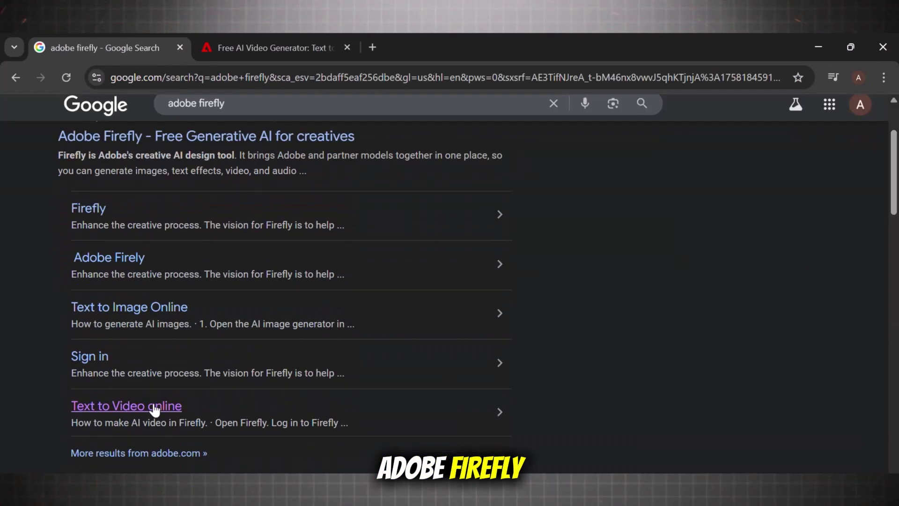
pyautogui.click(149, 406)
pyautogui.moveTo(893, 121); pyautogui.dragTo(894, 248)
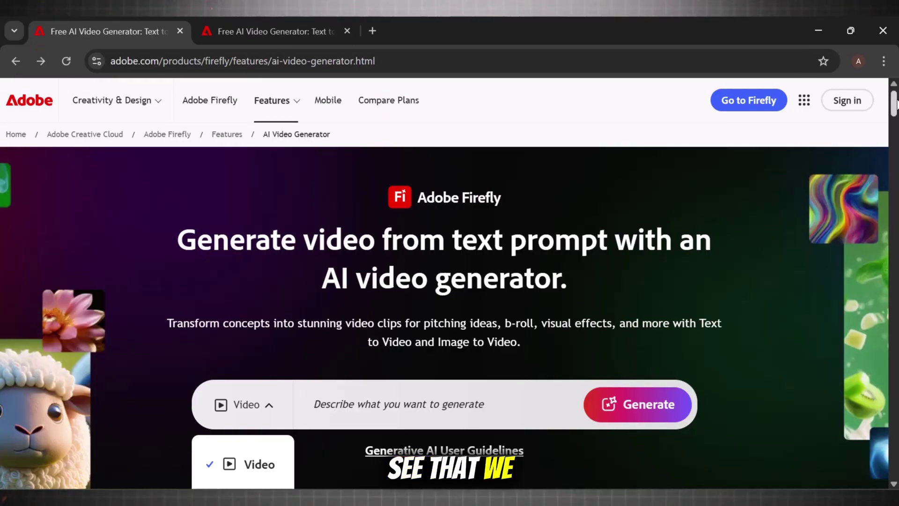
# Keep Video as the type and load the small-blue-bird-taking-off prompt suggestion
pyautogui.moveTo(895, 103); pyautogui.dragTo(895, 112)
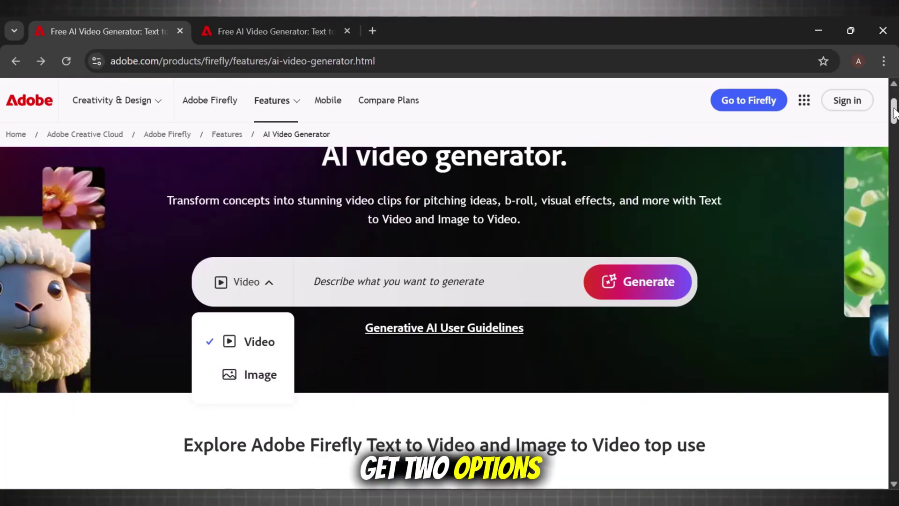
pyautogui.click(250, 343)
pyautogui.click(393, 282)
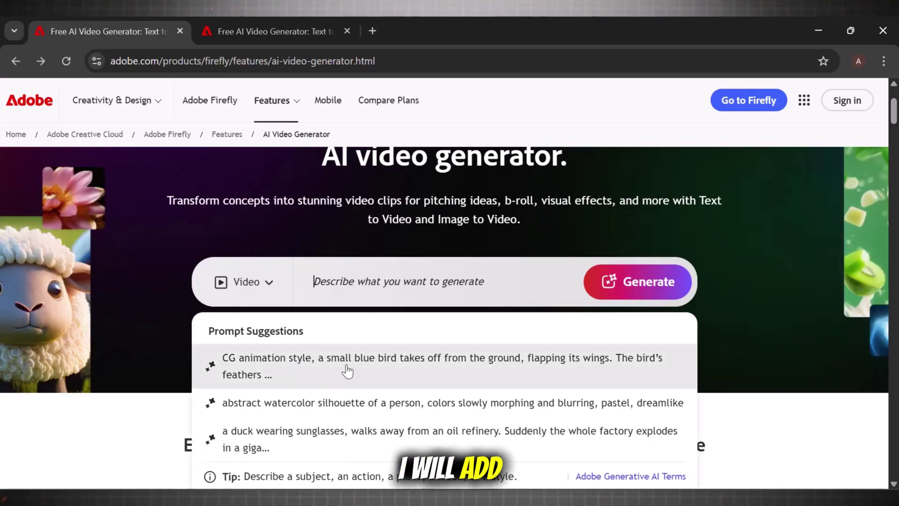
pyautogui.click(327, 366)
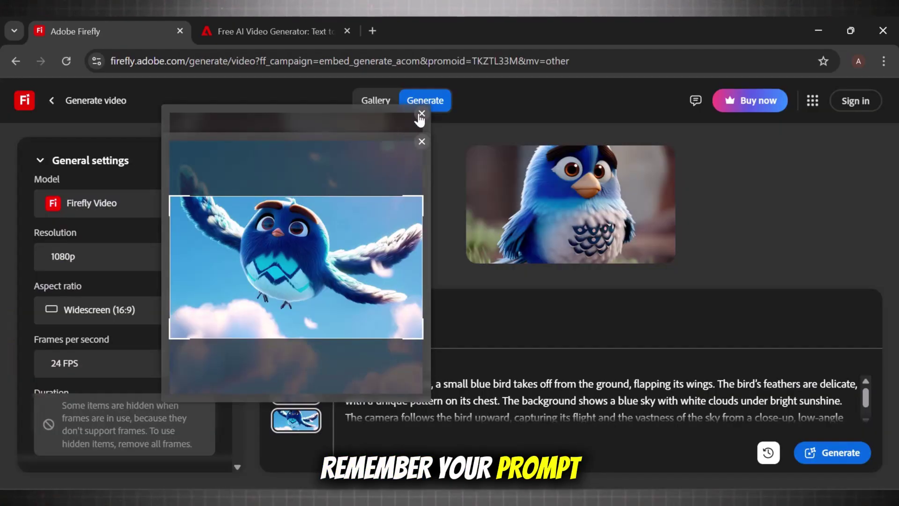
# Close the crop view and play the blue-bird clip, replaying it in full screen
pyautogui.click(421, 114)
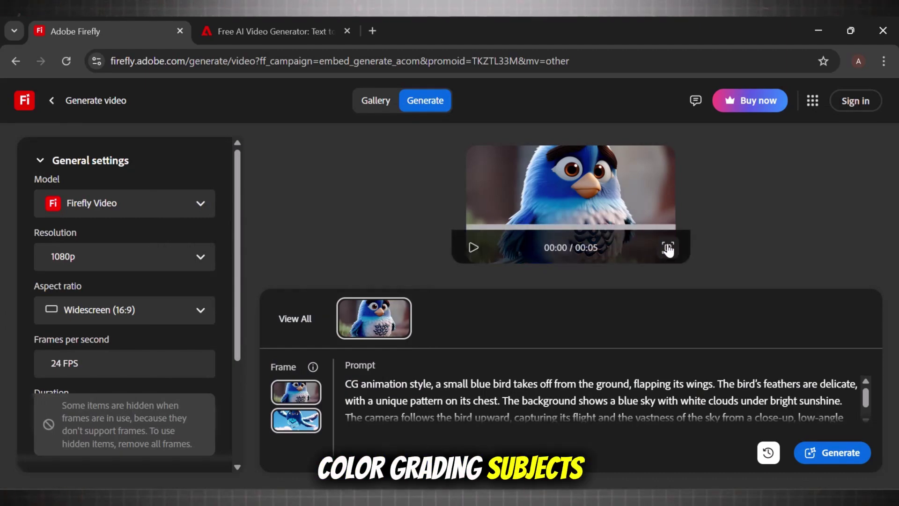
pyautogui.click(473, 247)
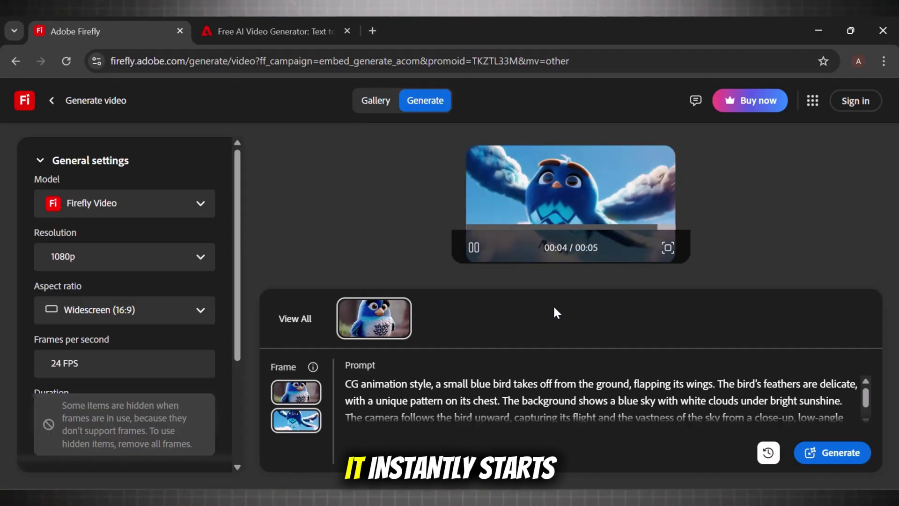
pyautogui.click(473, 248)
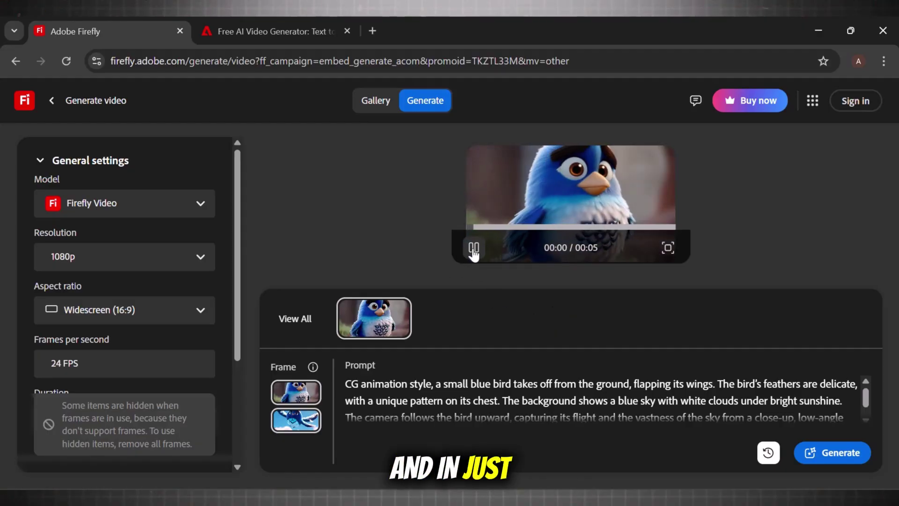
pyautogui.click(668, 248)
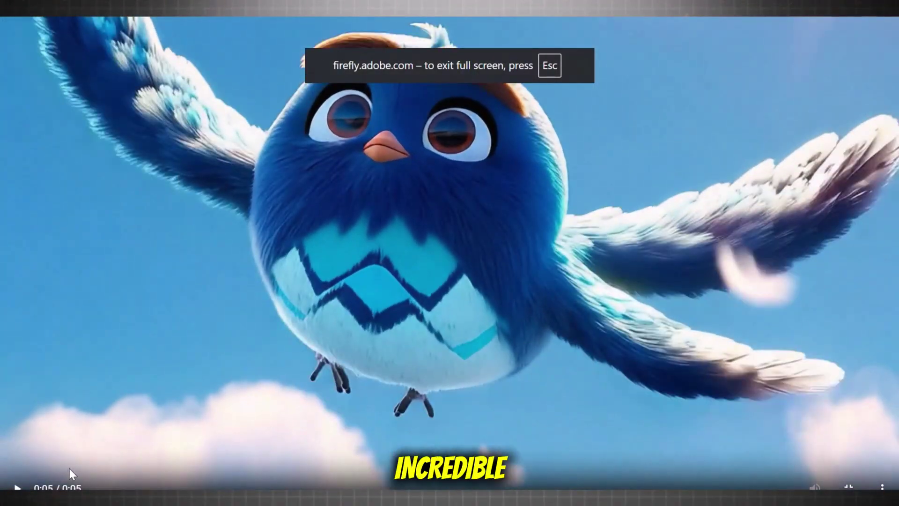
pyautogui.click(69, 468)
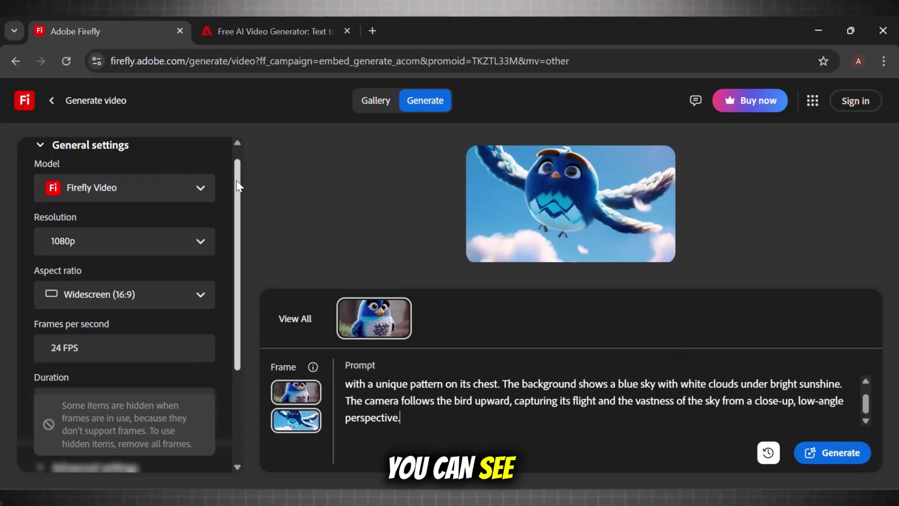
# Keep Firefly Video as the model and 1080p as the resolution
pyautogui.moveTo(237, 160)
pyautogui.mouseDown()
pyautogui.moveTo(238, 284)
pyautogui.moveTo(237, 155)
pyautogui.mouseUp()
pyautogui.click(186, 203)
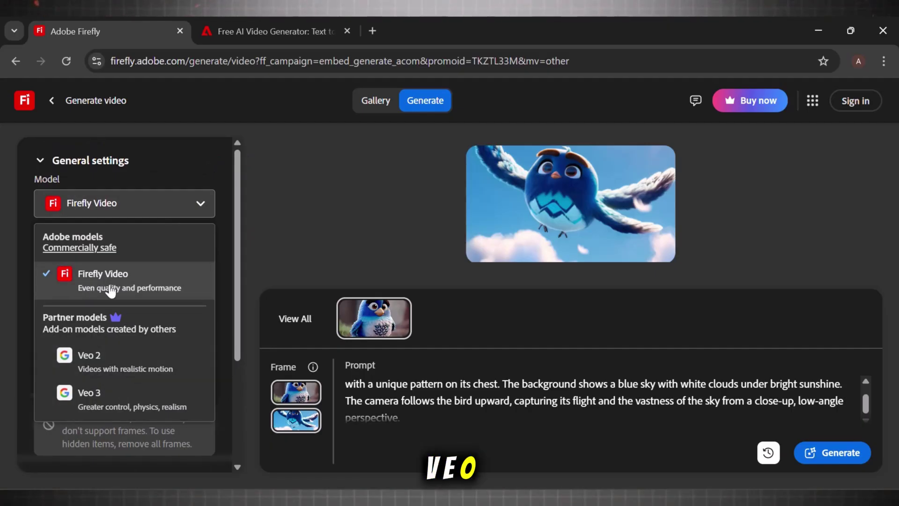
pyautogui.click(201, 206)
pyautogui.click(185, 267)
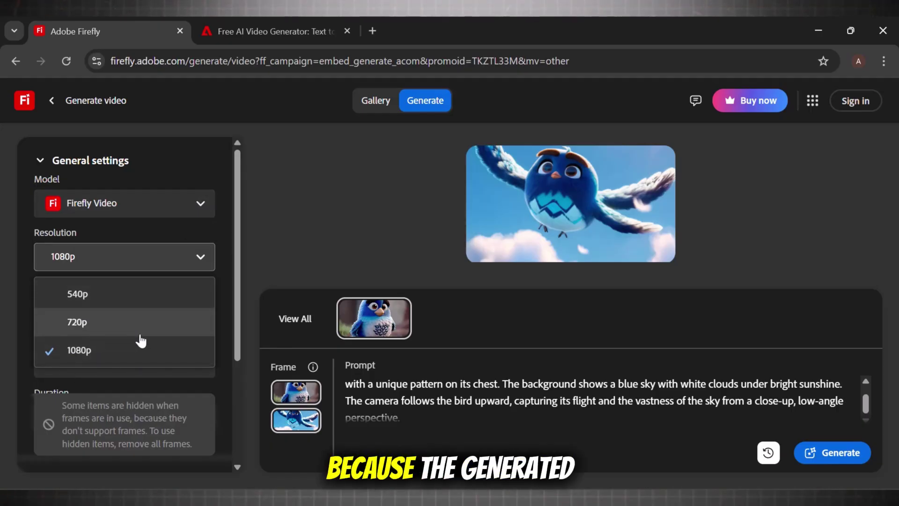
pyautogui.click(201, 258)
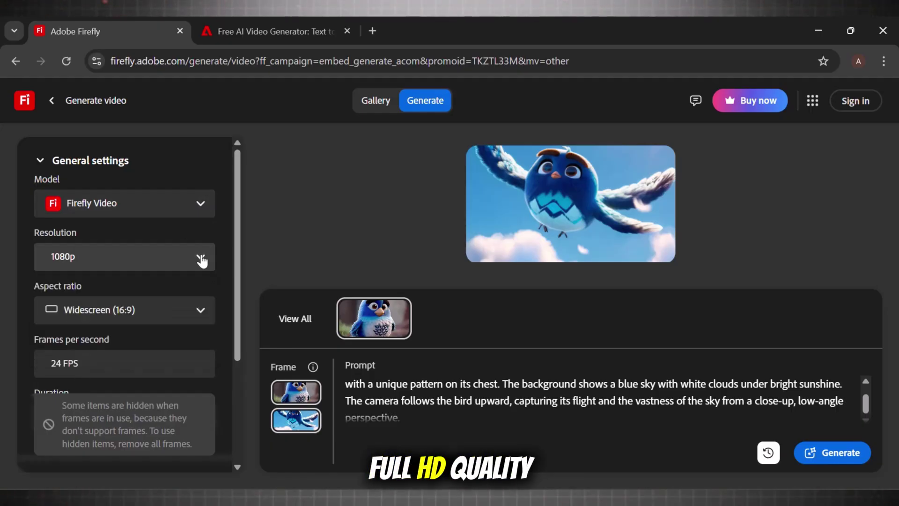
# Switch the aspect ratio to Vertical (9:16) and recrop the start frame around the bird
pyautogui.scroll(-1, 234, 262)
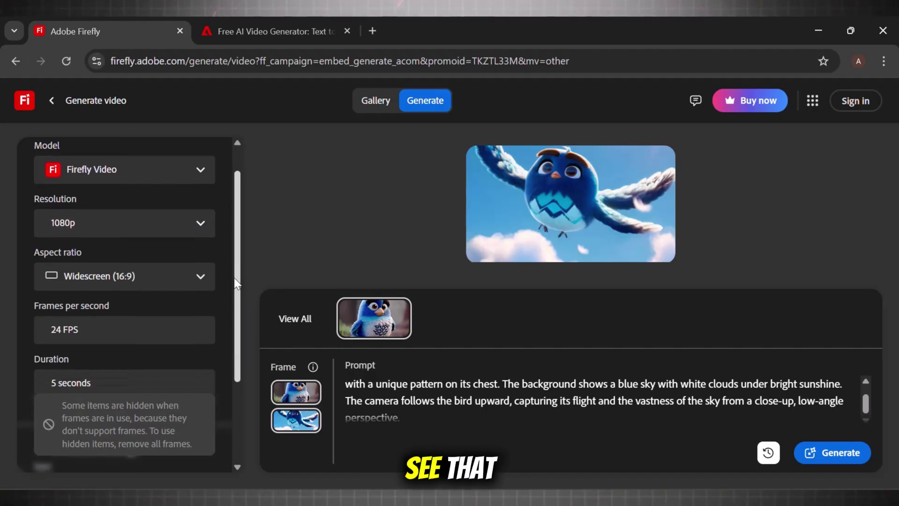
pyautogui.click(208, 274)
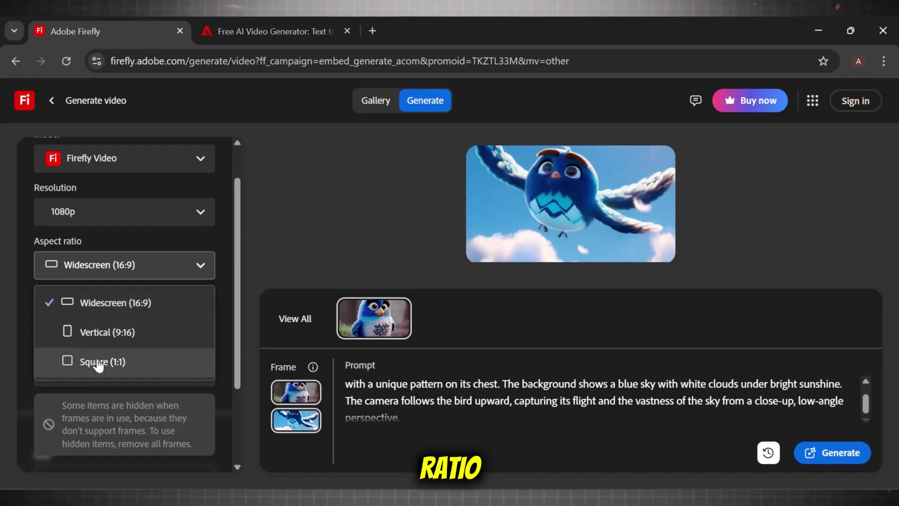
pyautogui.click(96, 334)
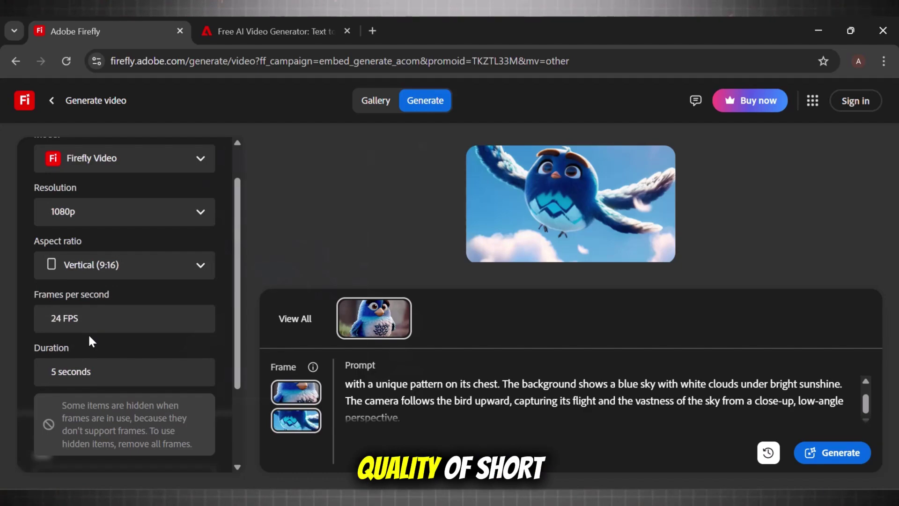
pyautogui.moveTo(273, 318)
pyautogui.mouseDown()
pyautogui.moveTo(293, 318)
pyautogui.moveTo(271, 317)
pyautogui.mouseUp()
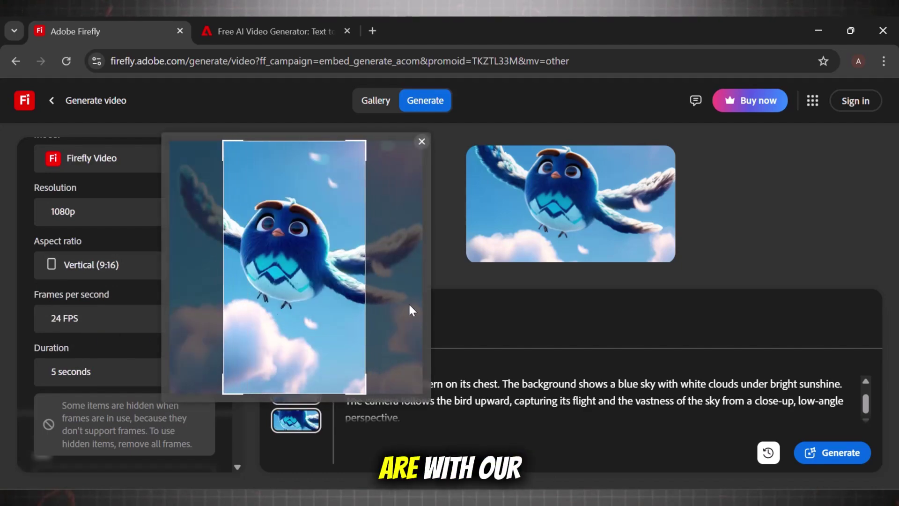
pyautogui.click(437, 309)
pyautogui.scroll(-3, 237, 410)
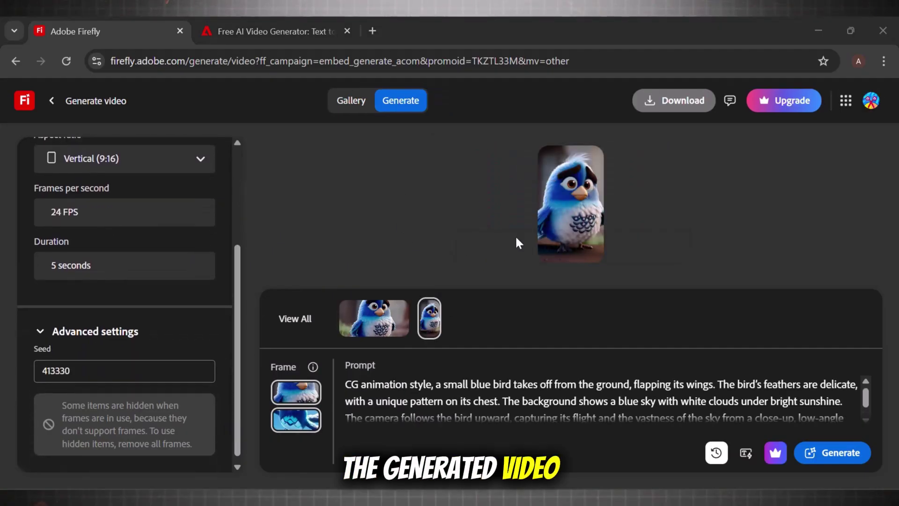
# Play the vertical bird clip, then go to a fresh Google search page
pyautogui.click(469, 249)
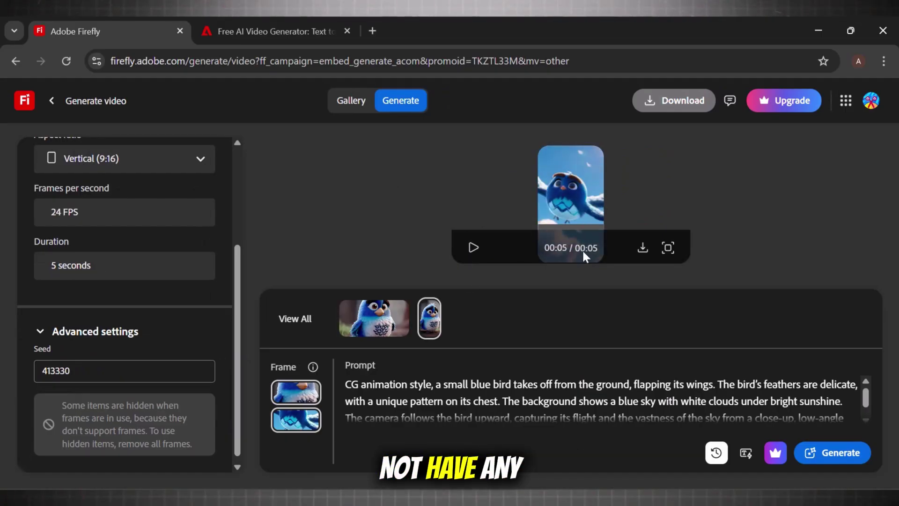
pyautogui.scroll(-1, 108, 272)
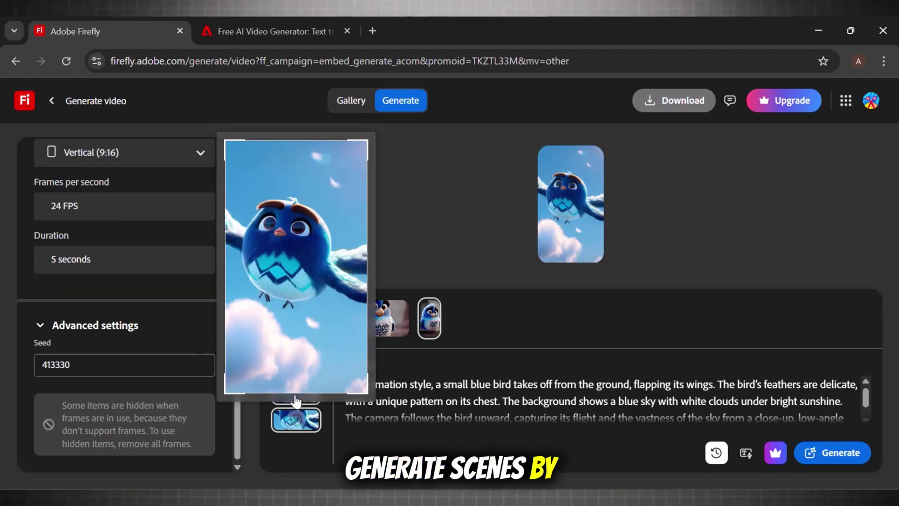
pyautogui.moveTo(310, 371)
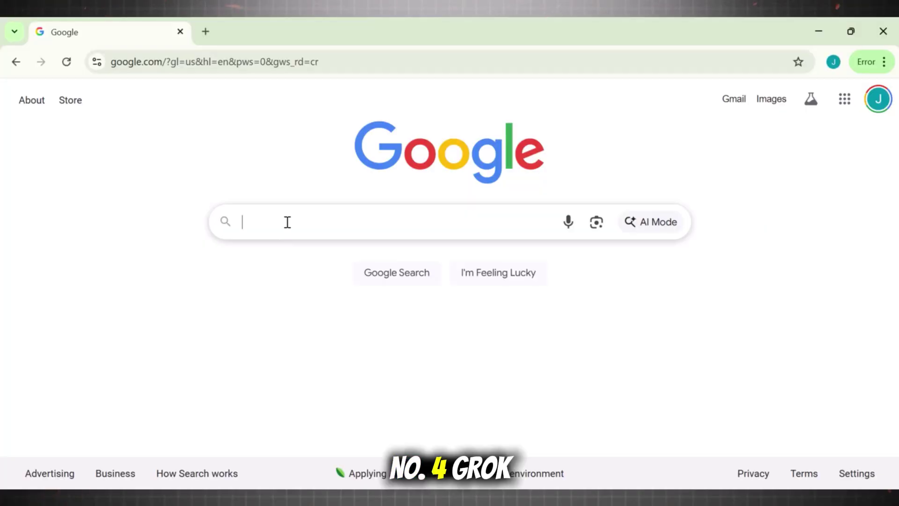
pyautogui.click(288, 222)
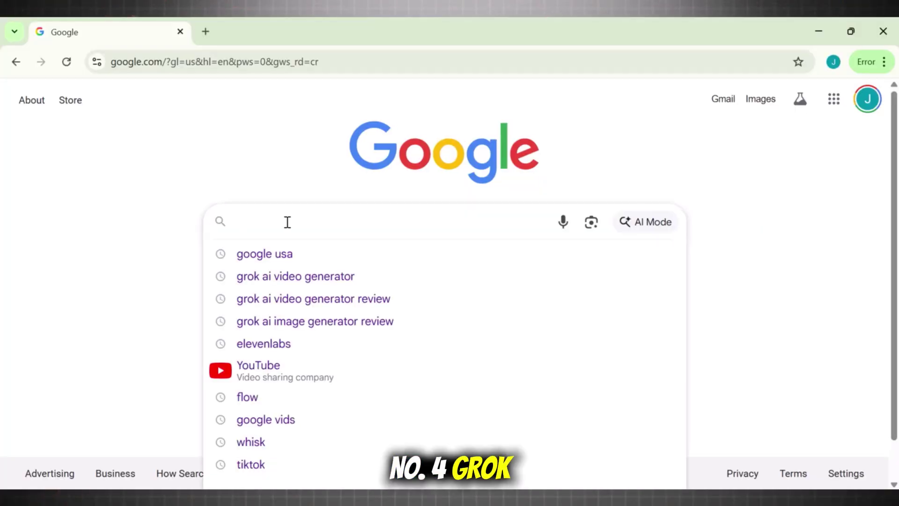
# Search Google for 'grok ai video generator' and go to grok.com
pyautogui.write('grok ai vi')
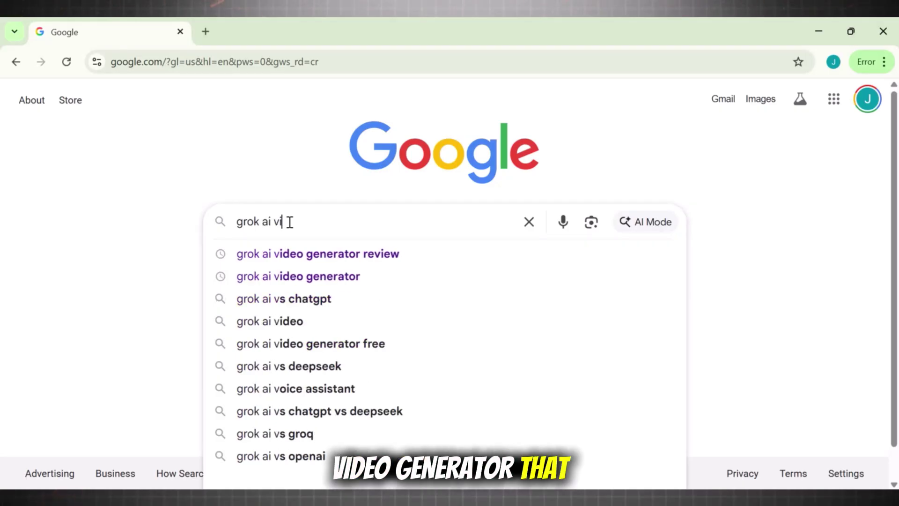
pyautogui.write('deo gene')
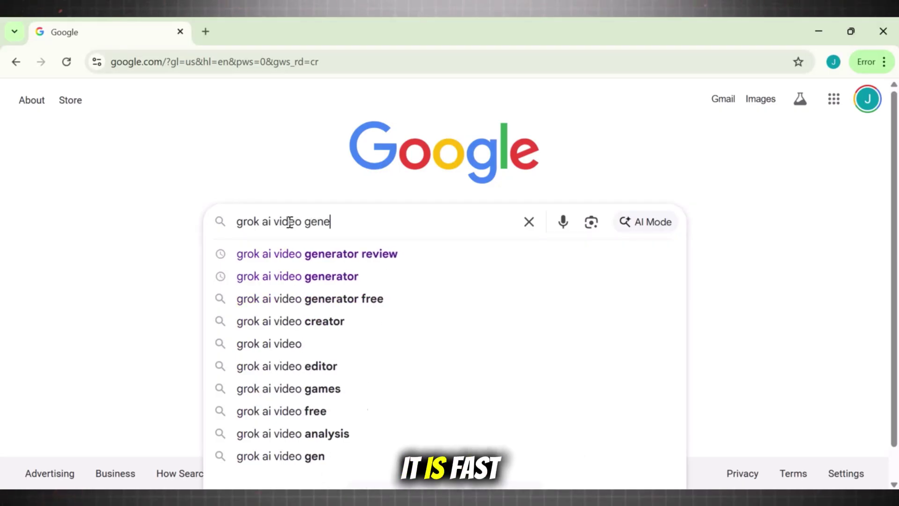
pyautogui.write('rator')
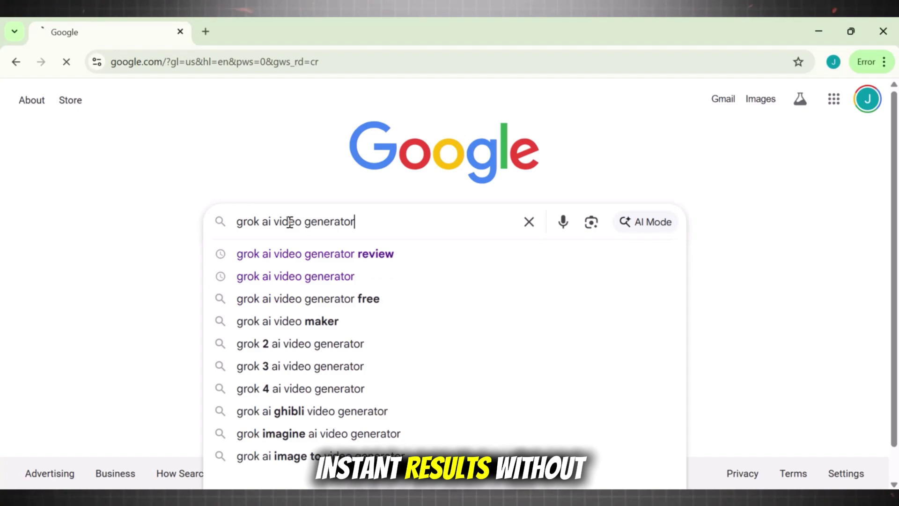
pyautogui.press('Return')
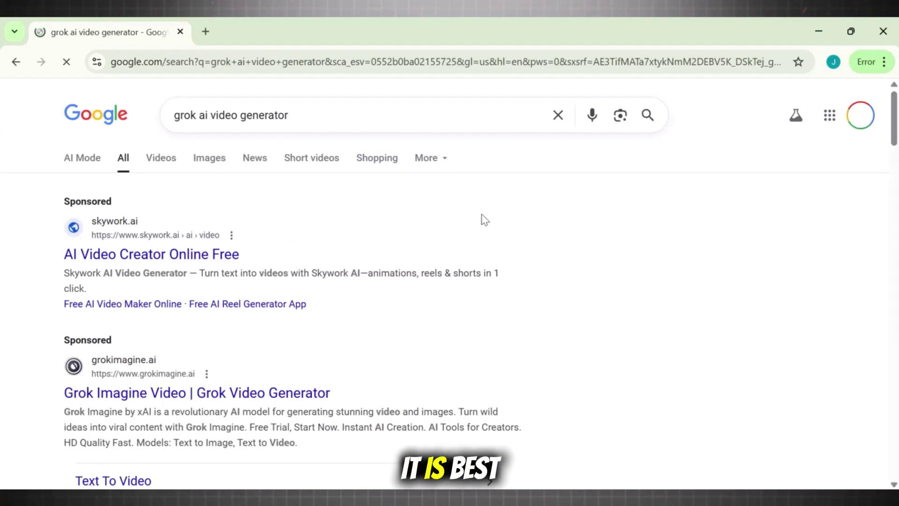
pyautogui.moveTo(889, 137); pyautogui.dragTo(866, 206)
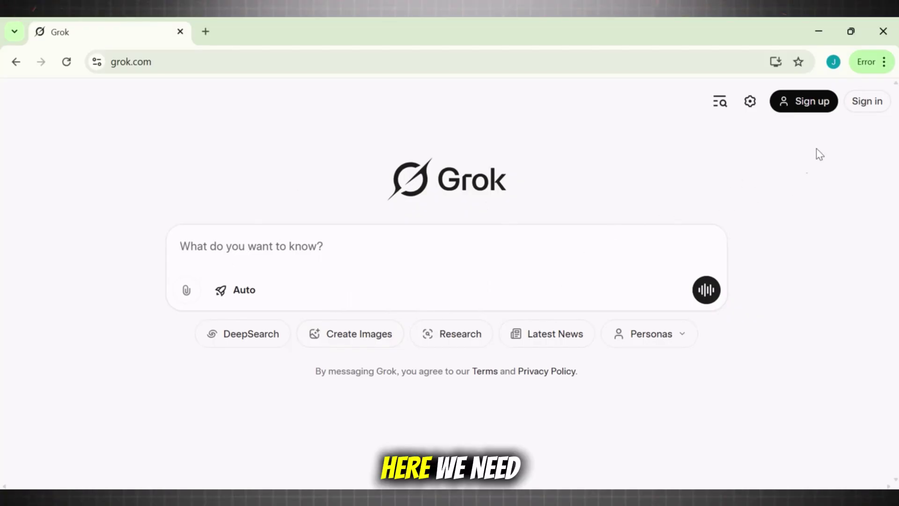
# Sign in to Grok and start an image-generation prompt
pyautogui.click(813, 108)
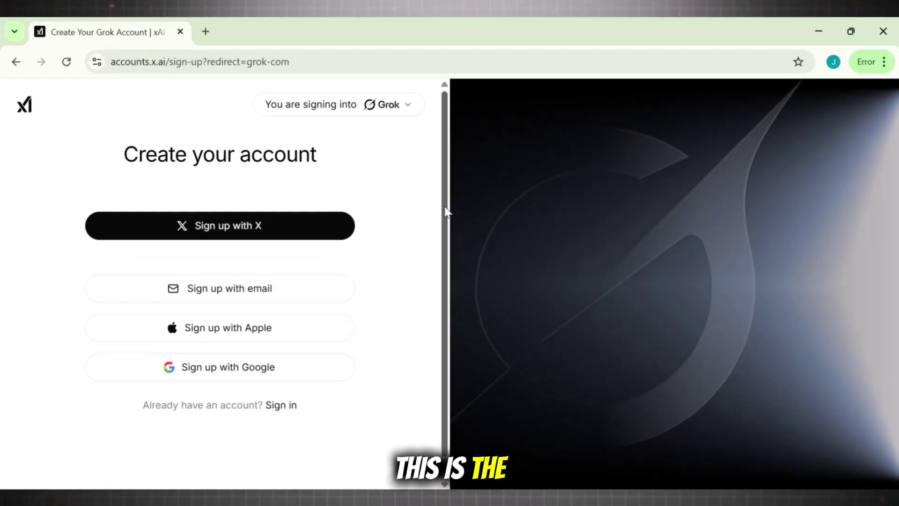
pyautogui.scroll(-1, 247, 339)
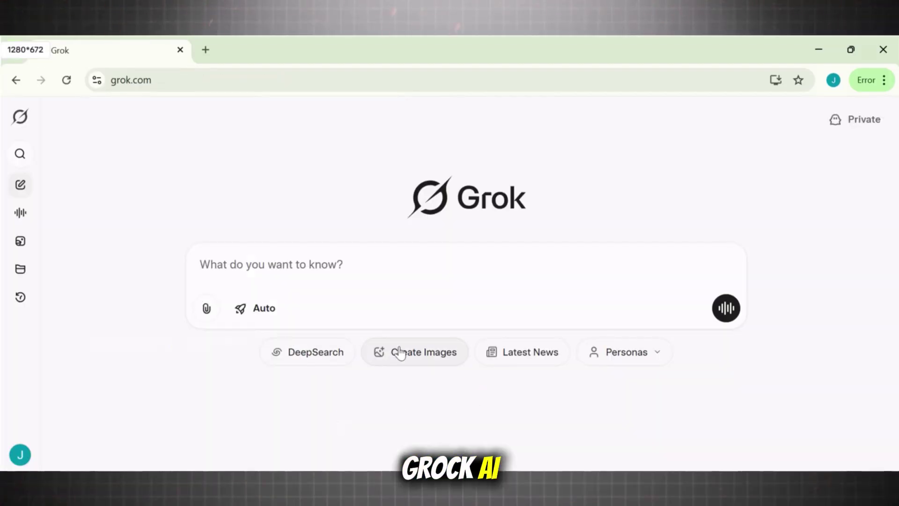
pyautogui.click(412, 357)
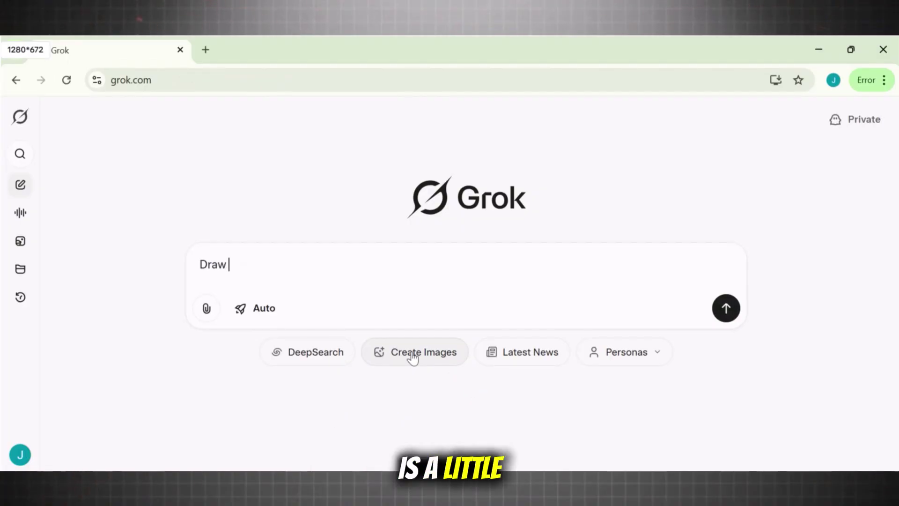
# Replace 'Draw' in the prompt box with 'a cute tiger in snow'
pyautogui.moveTo(236, 273); pyautogui.dragTo(191, 280)
pyautogui.click(245, 263)
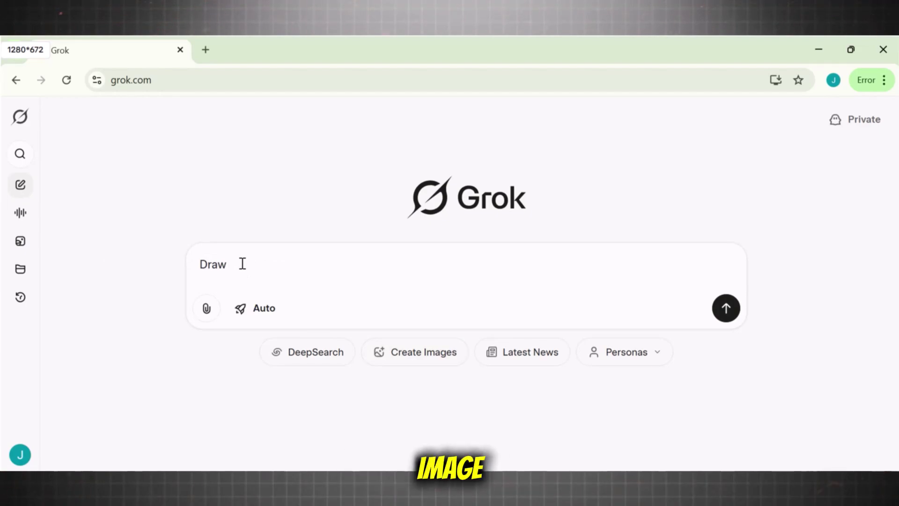
pyautogui.press('BackSpace')
pyautogui.press('BackSpace')
pyautogui.press('BackSpace')
pyautogui.press('BackSpace')
pyautogui.write('a')
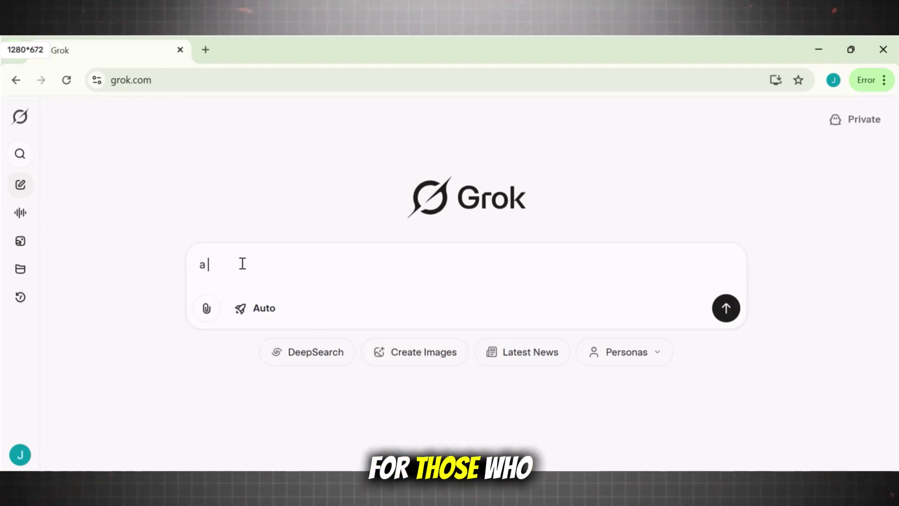
pyautogui.write(' cute tiger in sno')
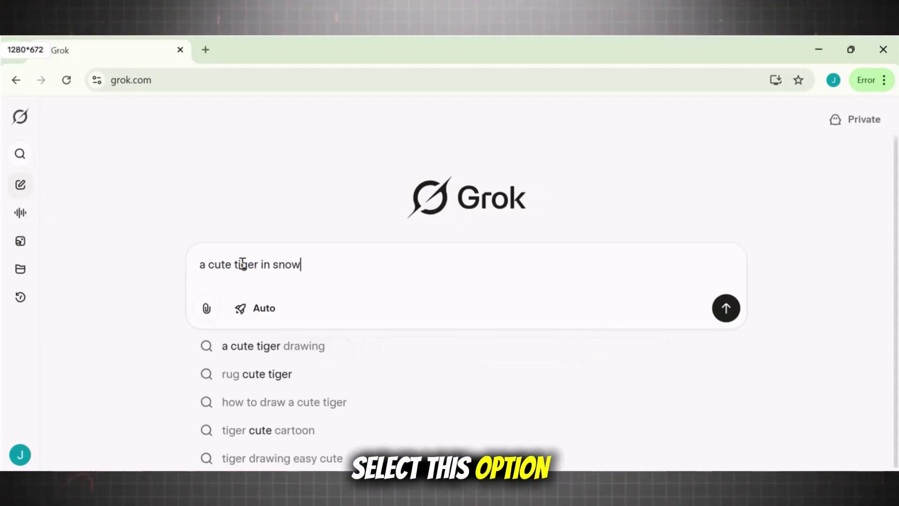
pyautogui.write('w')
# Send the tiger prompt and confirm the 18-or-older age check
pyautogui.press('Return')
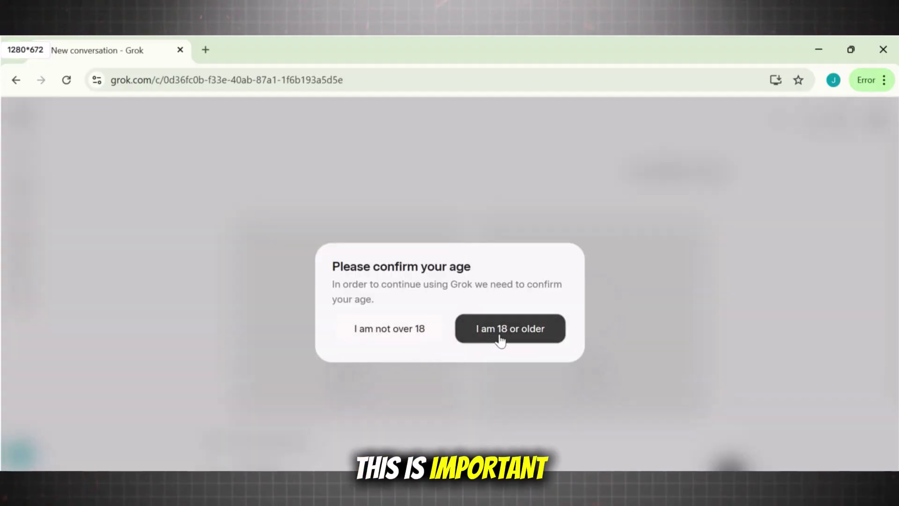
pyautogui.click(500, 337)
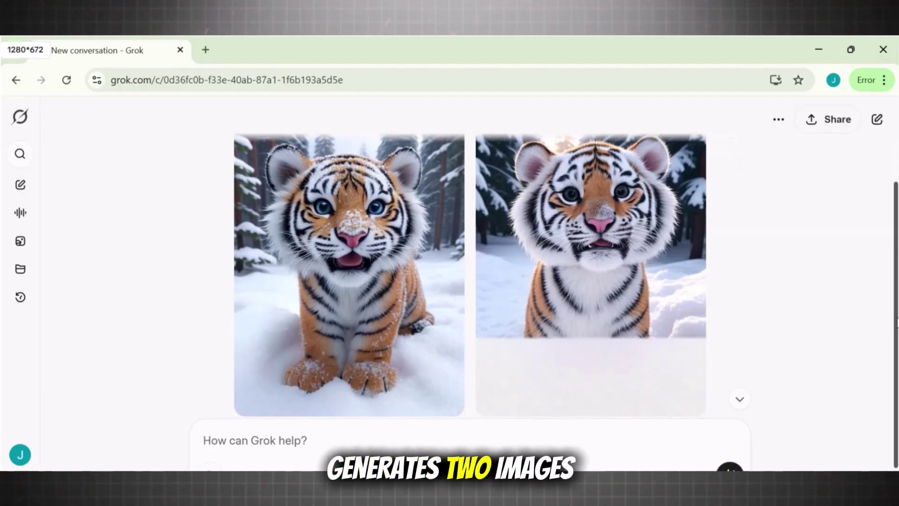
# Open the left tiger image in the editor, then its Make video view
pyautogui.scroll(2, 896, 323)
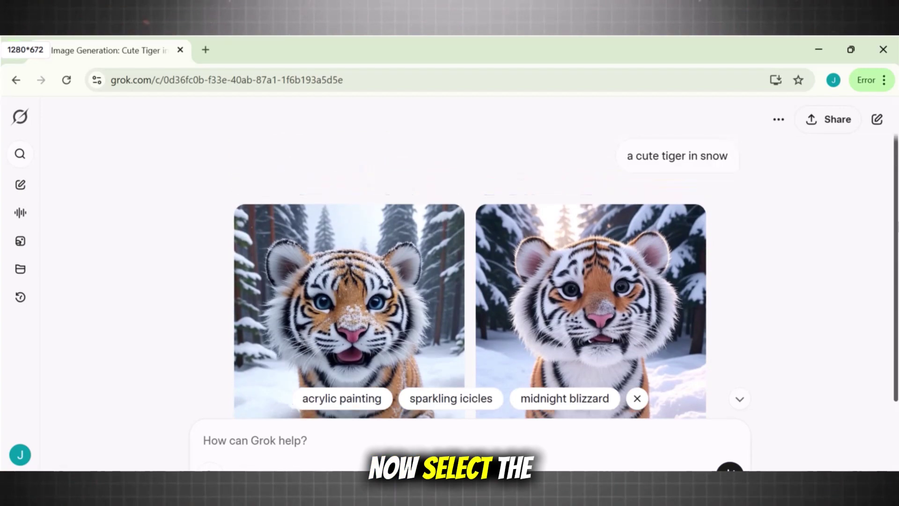
pyautogui.scroll(-3, 712, 210)
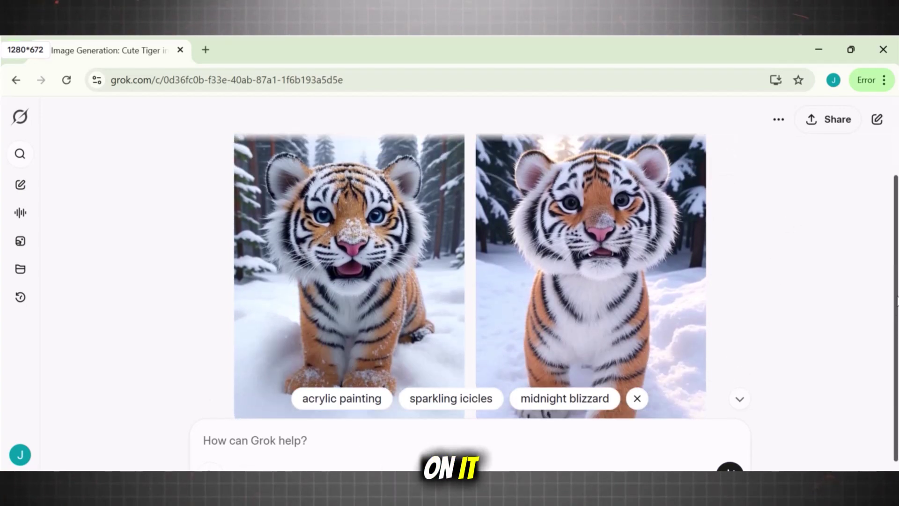
pyautogui.click(338, 278)
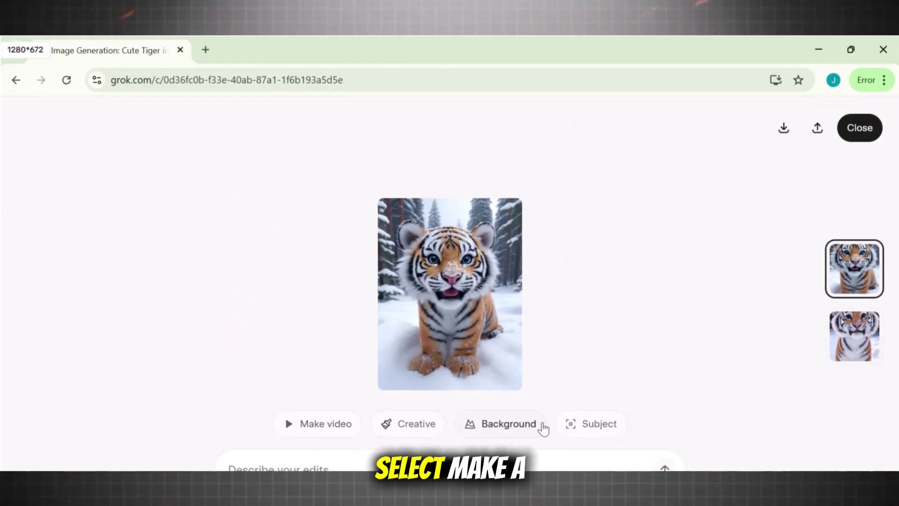
pyautogui.click(313, 427)
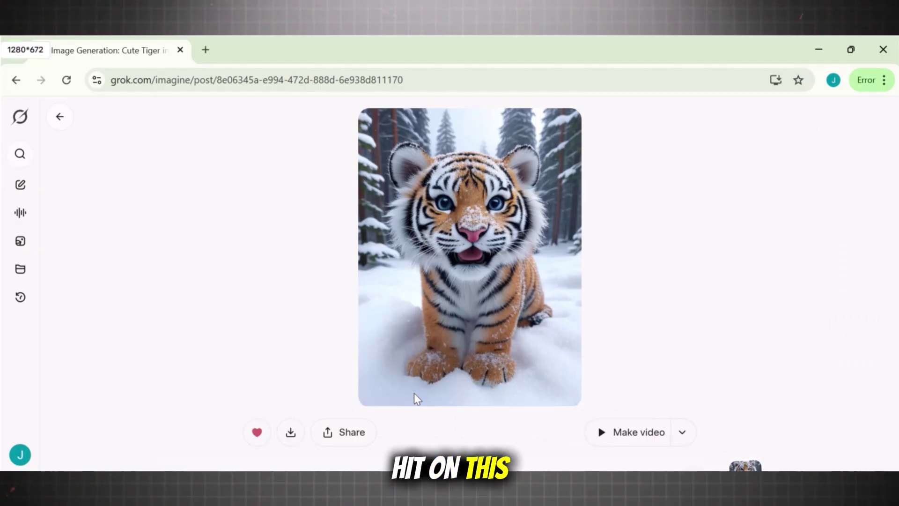
# Generate a video from the tiger image and turn on its sound
pyautogui.click(620, 432)
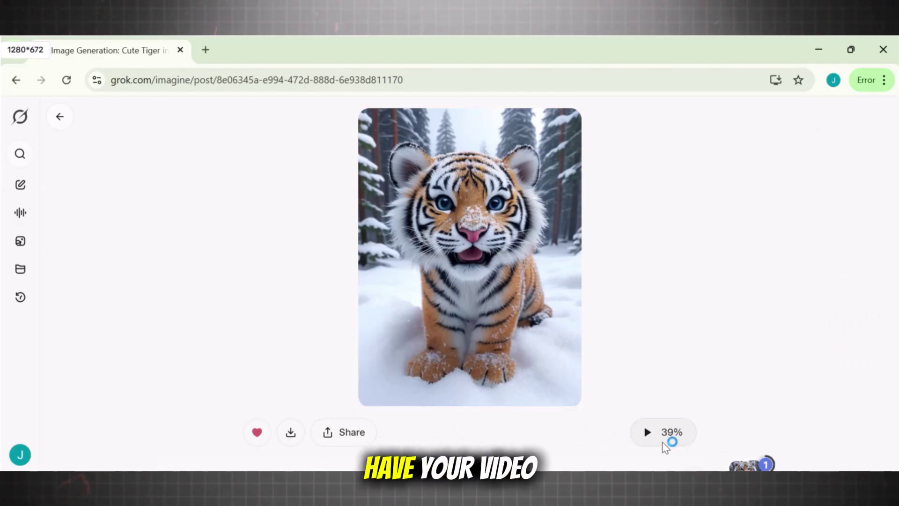
pyautogui.click(563, 390)
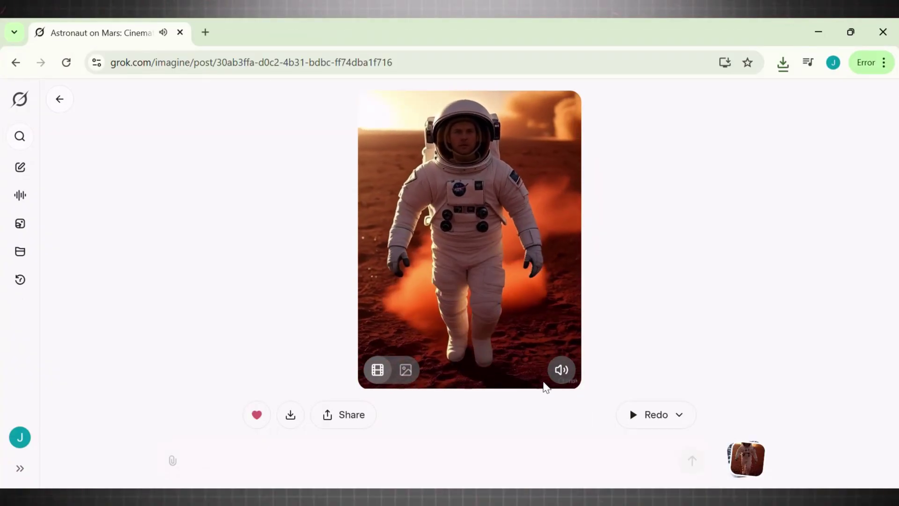
# Scroll to the Magical Forest Sunrise and eagle-over-snowy-mountains videos and unmute the eagle clip
pyautogui.scroll(-1, 569, 377)
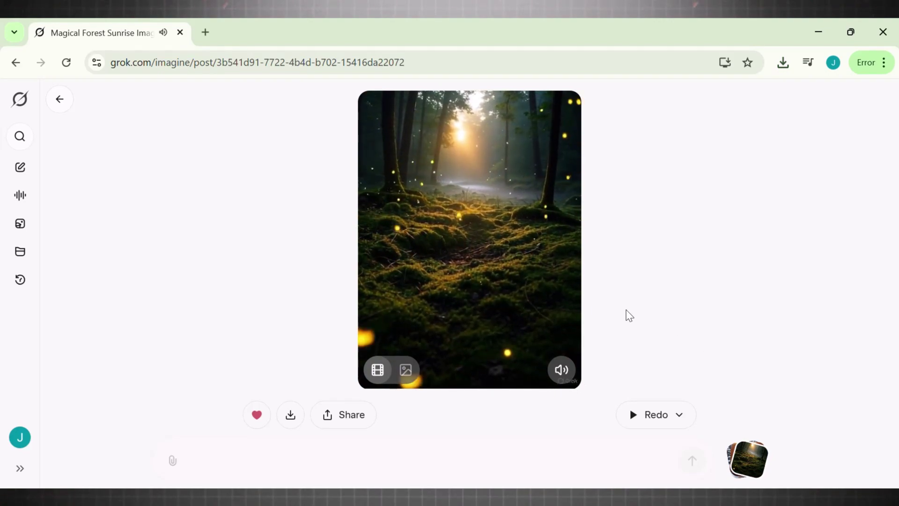
pyautogui.scroll(-1, 543, 370)
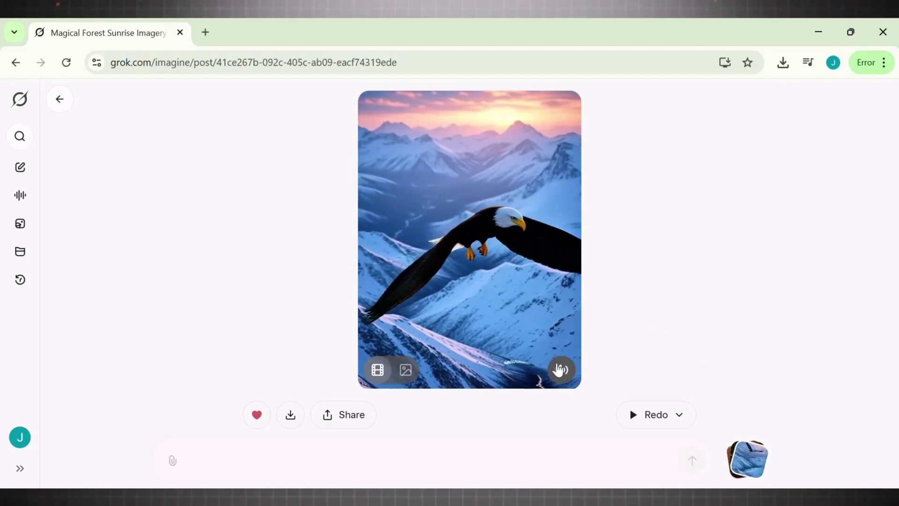
pyautogui.click(558, 369)
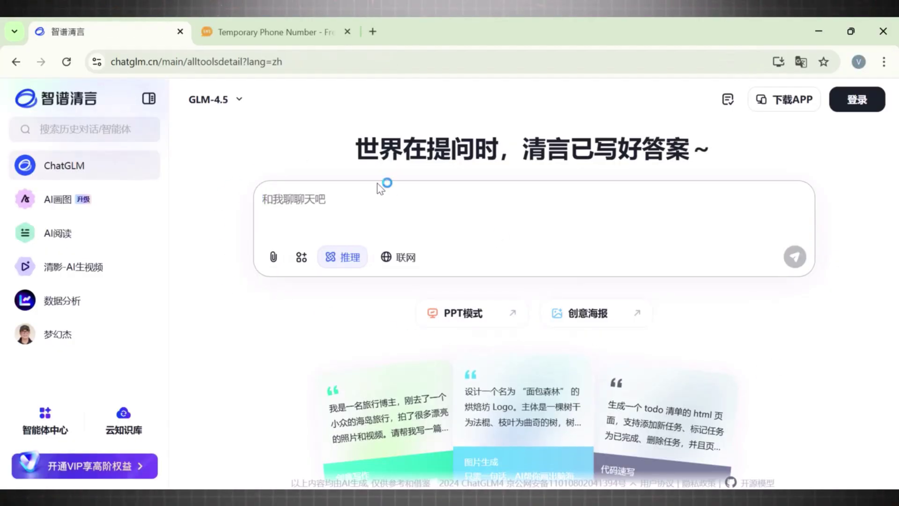
# Translate the Zhipu Qingyan home page into English from the page's right-click menu
pyautogui.doubleClick(124, 62)
pyautogui.click(192, 156)
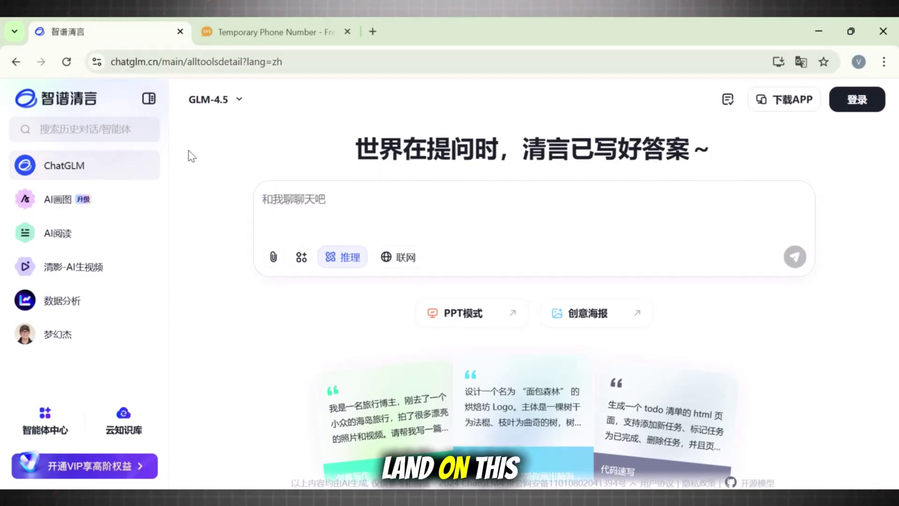
pyautogui.rightClick(752, 158)
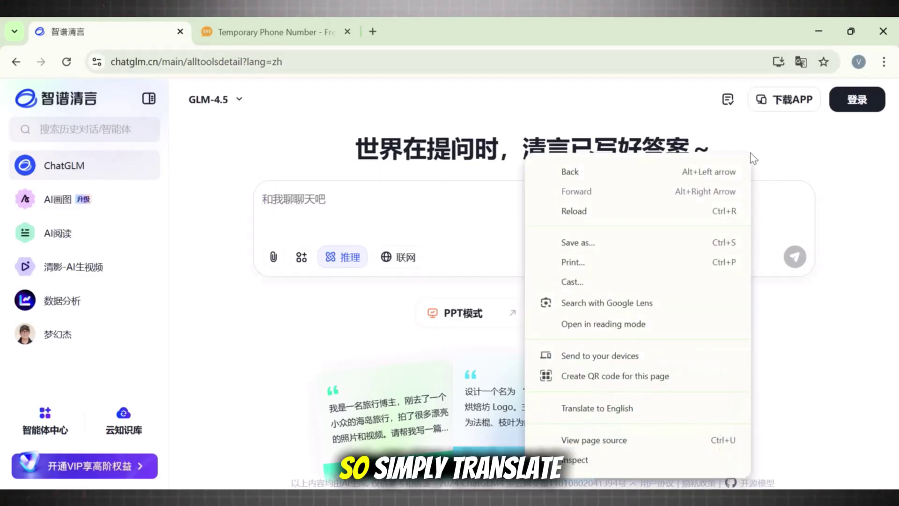
pyautogui.click(650, 409)
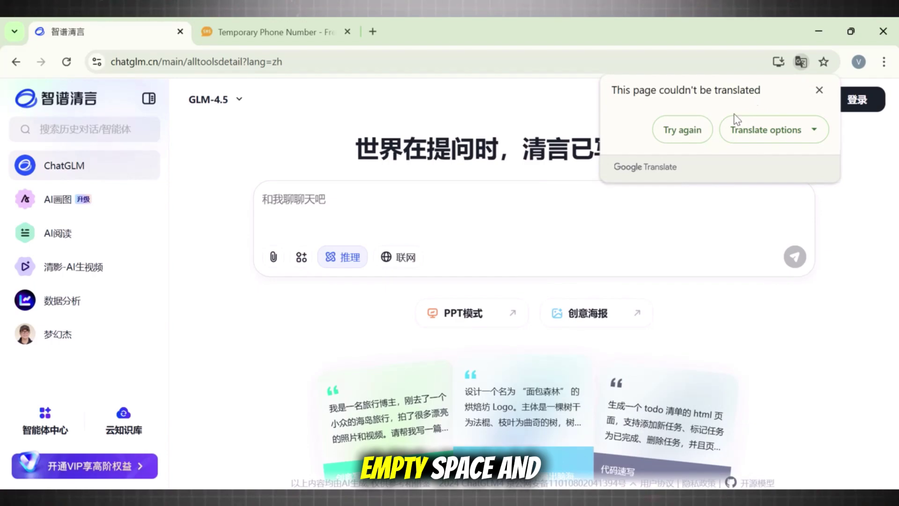
# Retry the translation, dismiss the Translate bubble, and bring up the phone-number login dialog
pyautogui.click(687, 136)
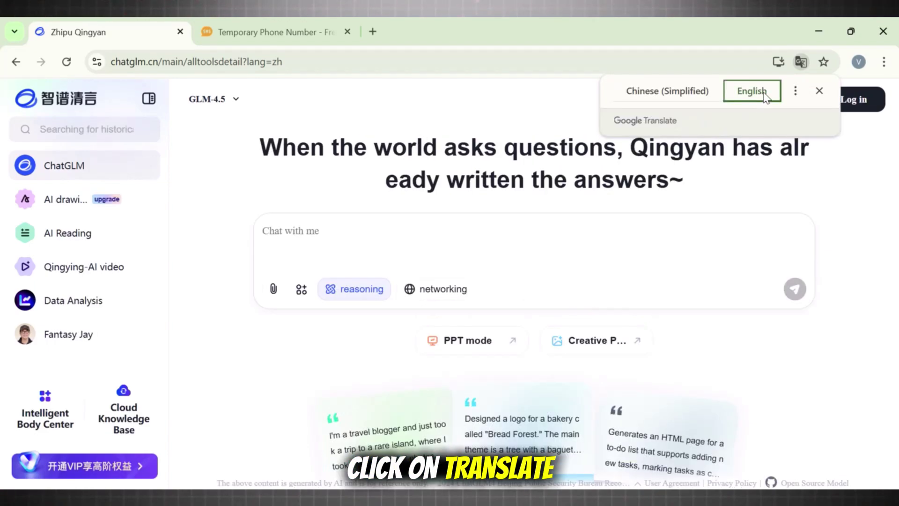
pyautogui.click(814, 180)
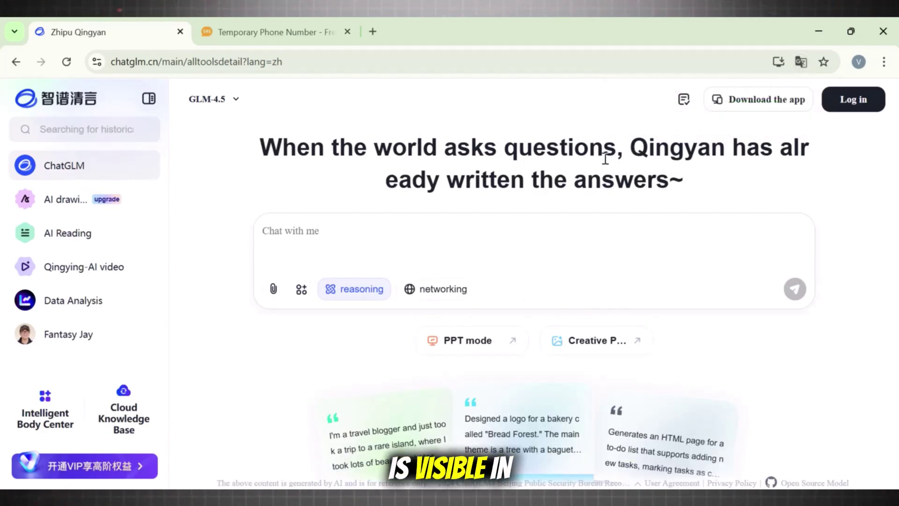
pyautogui.click(854, 102)
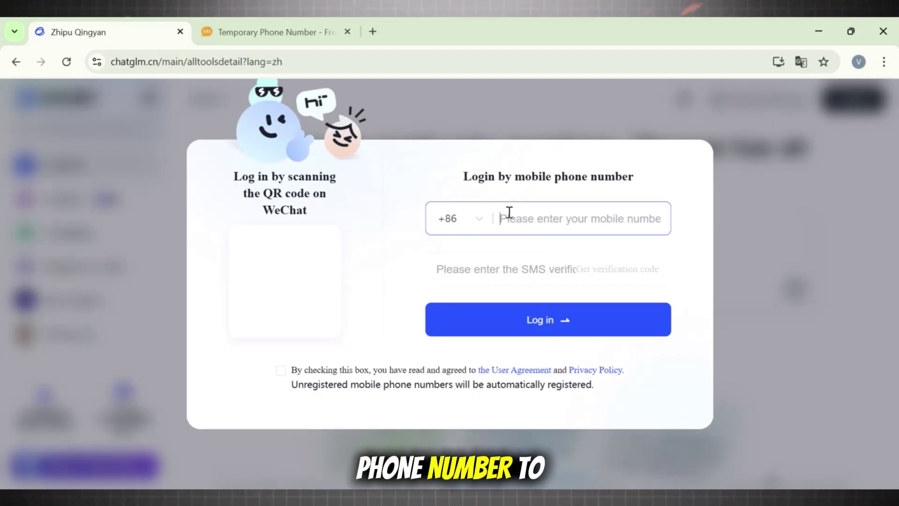
# Sign in with a temporary Germany +49 number and the SMS code from the temporary-number site
pyautogui.click(167, 62)
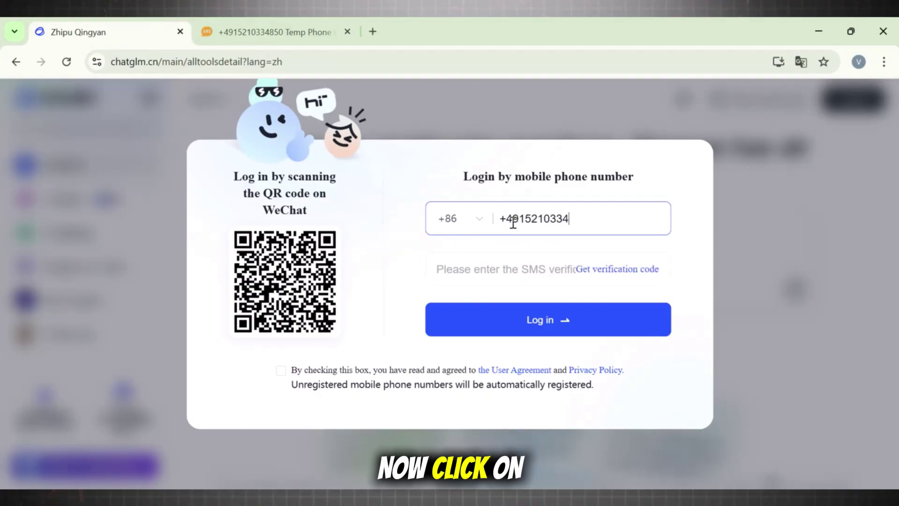
pyautogui.write('49')
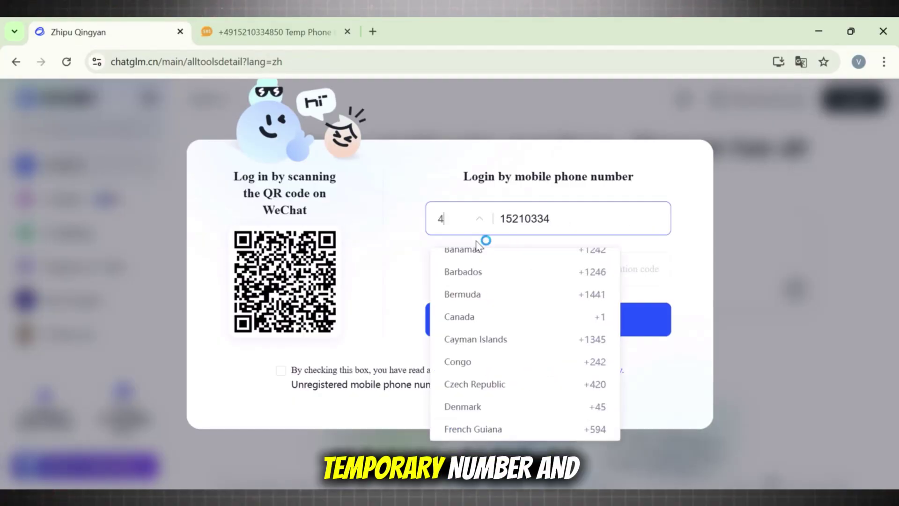
pyautogui.click(517, 288)
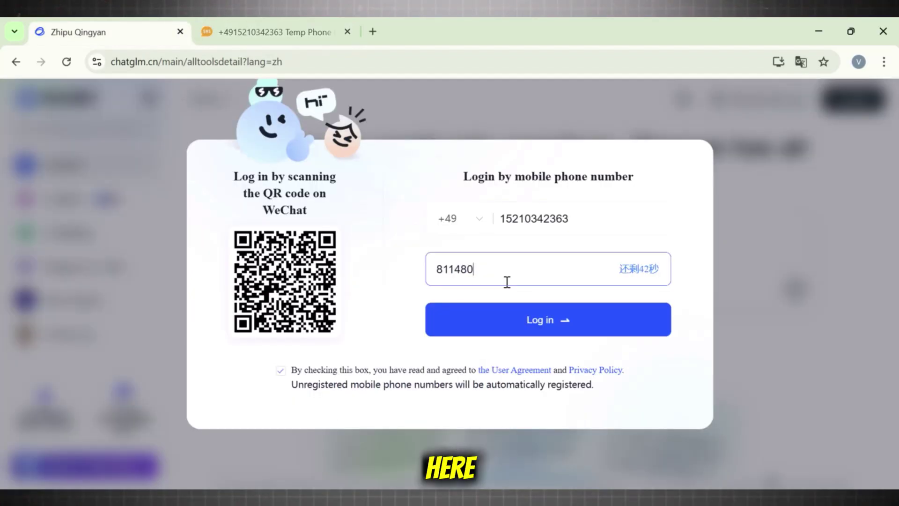
pyautogui.hotkey('ctrl', 'v')
pyautogui.click(496, 325)
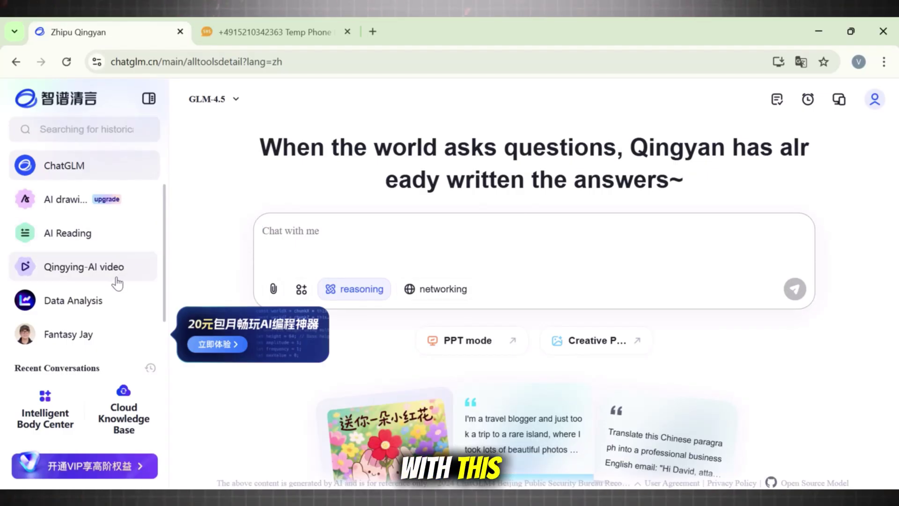
# On Qingying, generate a video from 'dragon roaring at knight in snow 3D animation' after checking basic parameters
pyautogui.click(86, 269)
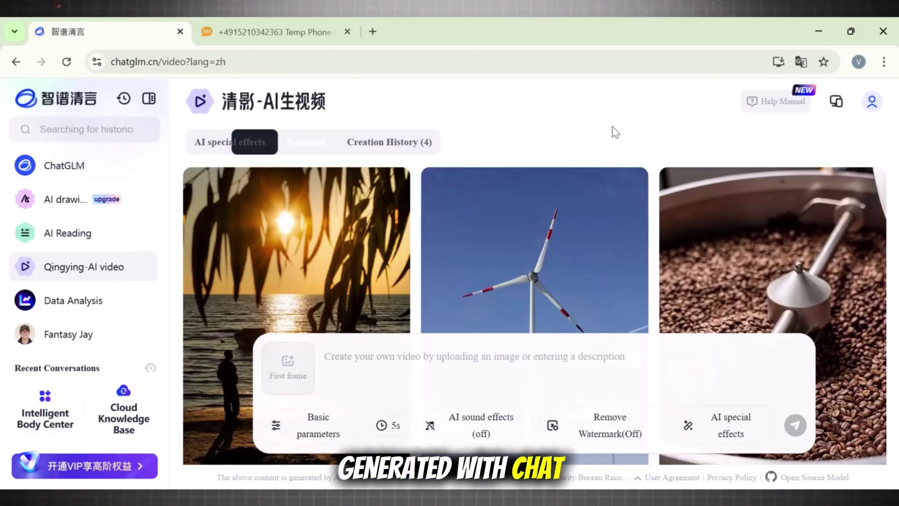
pyautogui.write('n roaring at knight in snow 3D animation')
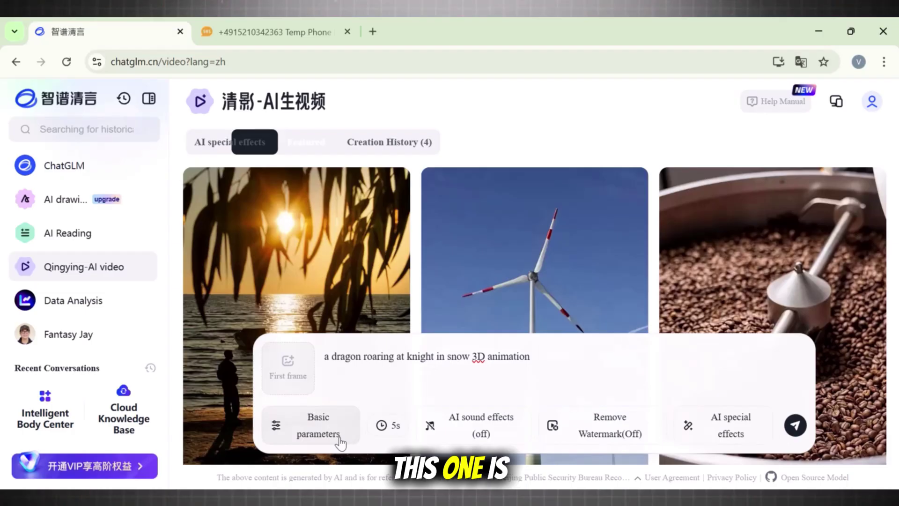
pyautogui.click(336, 435)
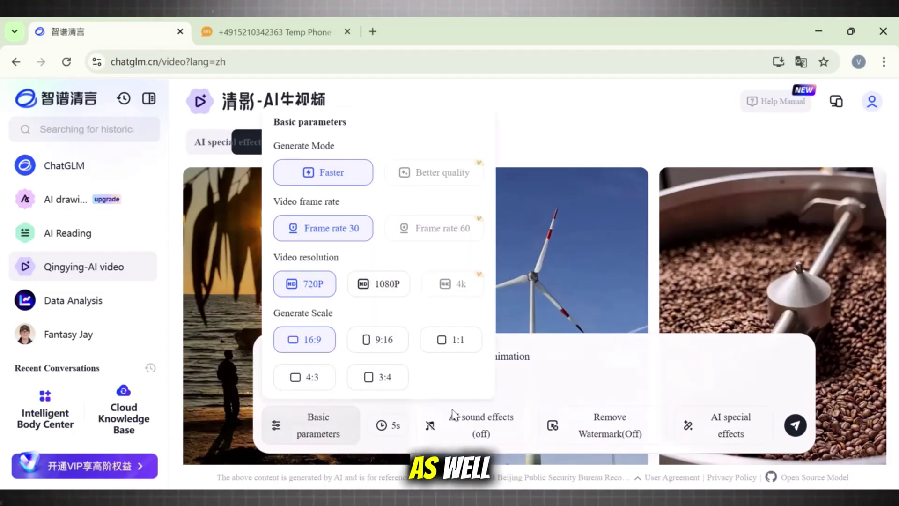
pyautogui.moveTo(732, 425)
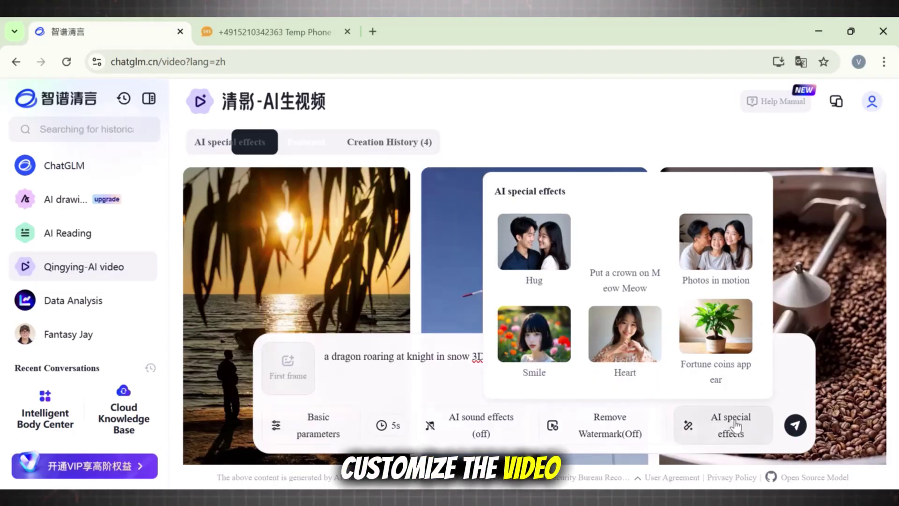
pyautogui.click(794, 425)
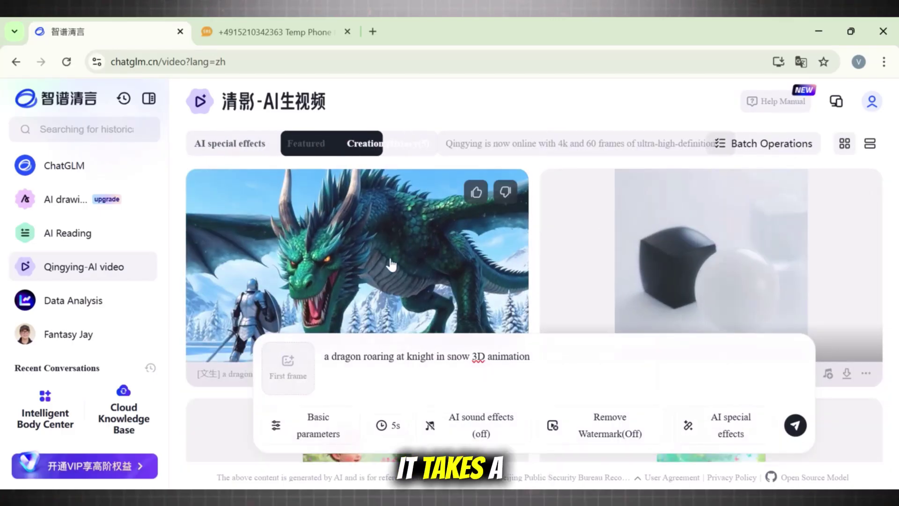
# Open the dragon video from Creation History full size and play the generated clips
pyautogui.click(375, 265)
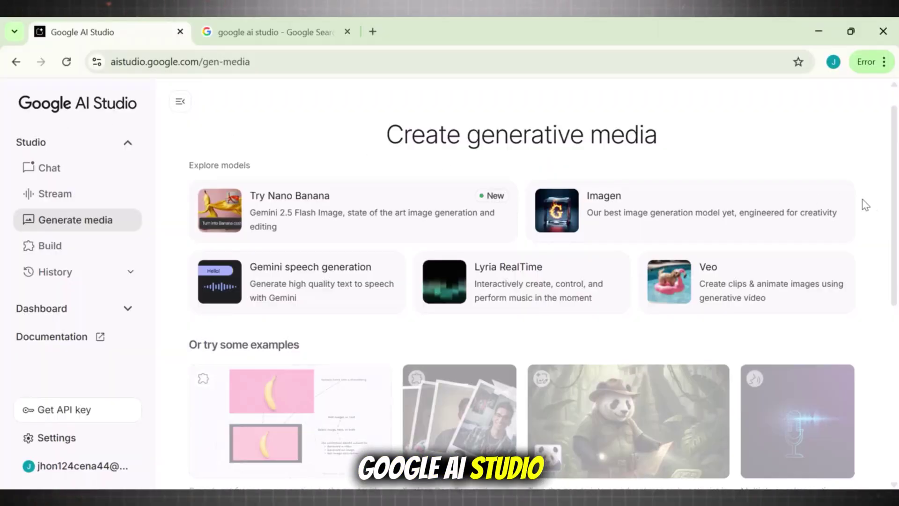
# Scroll through the Generate media examples, then switch to the Google Search results tab
pyautogui.scroll(-4, 896, 283)
pyautogui.scroll(-3, 897, 283)
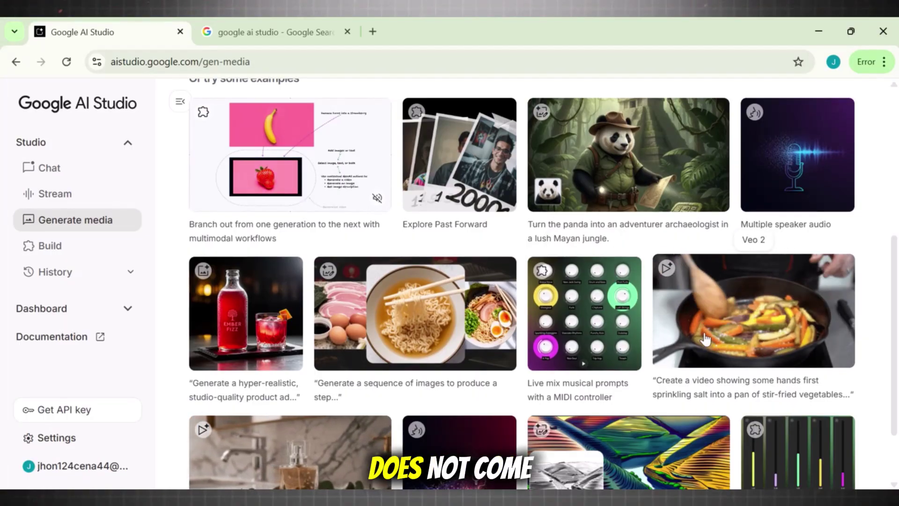
pyautogui.scroll(-2, 884, 331)
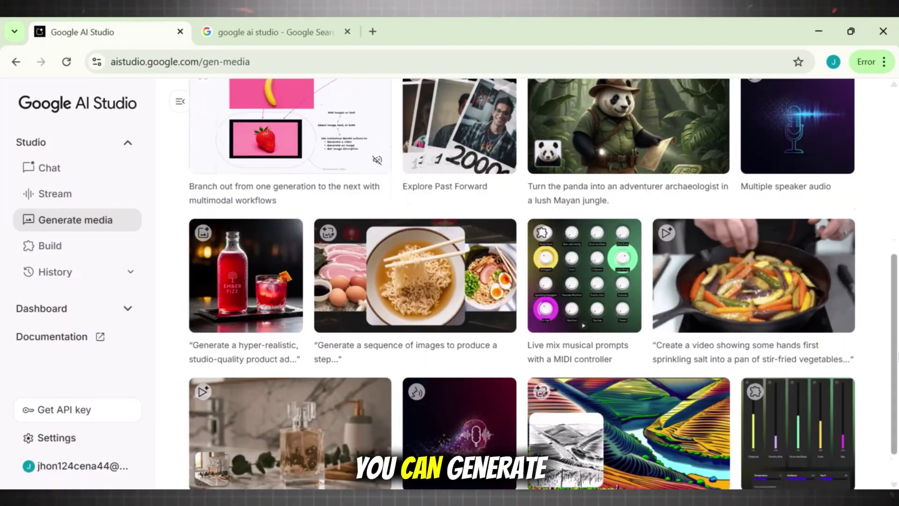
pyautogui.scroll(-2, 337, 377)
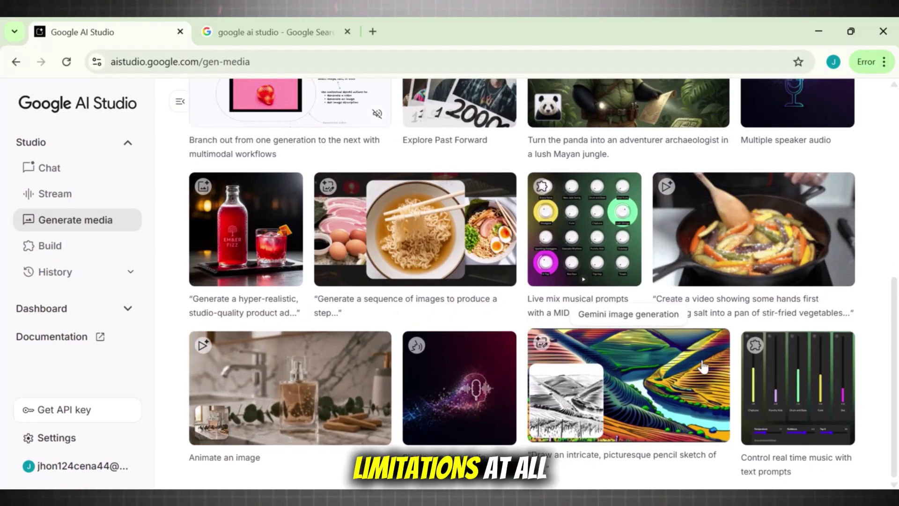
pyautogui.moveTo(893, 374); pyautogui.dragTo(894, 316)
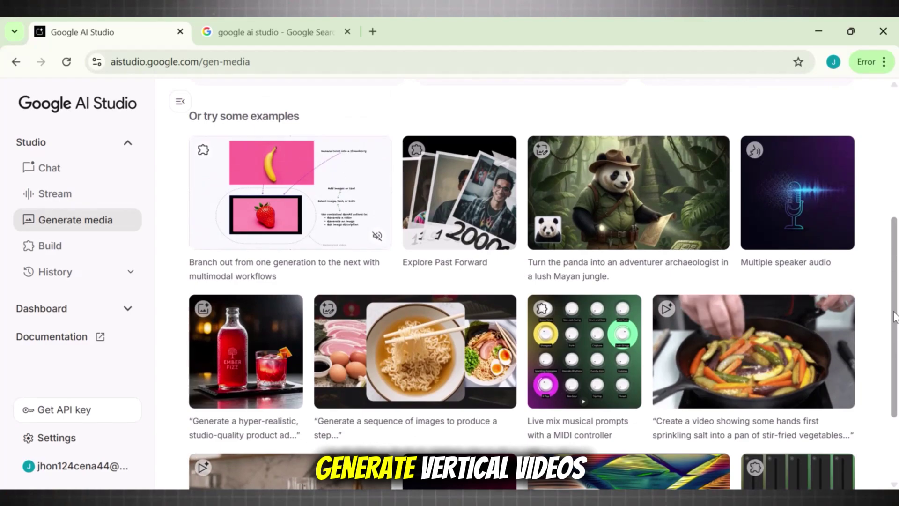
pyautogui.click(276, 32)
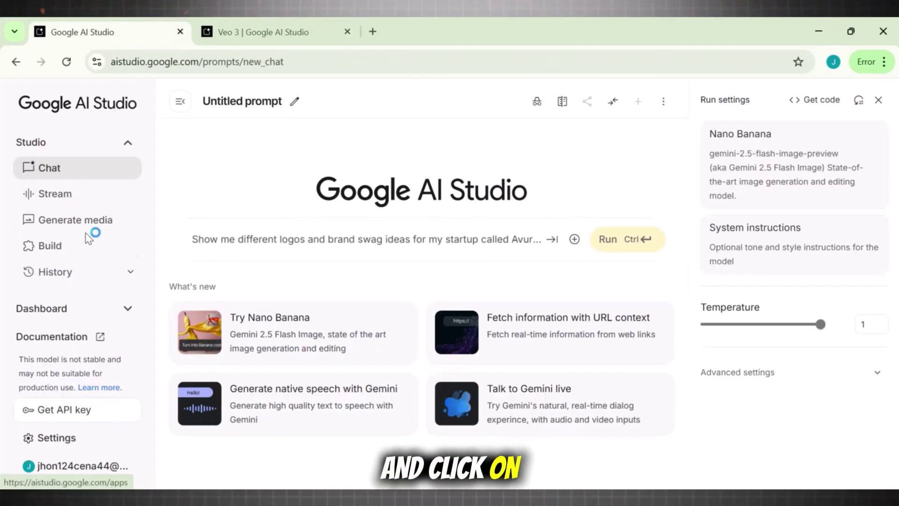
# Open the Veo video generator from Generate media and browse its example videos
pyautogui.click(92, 227)
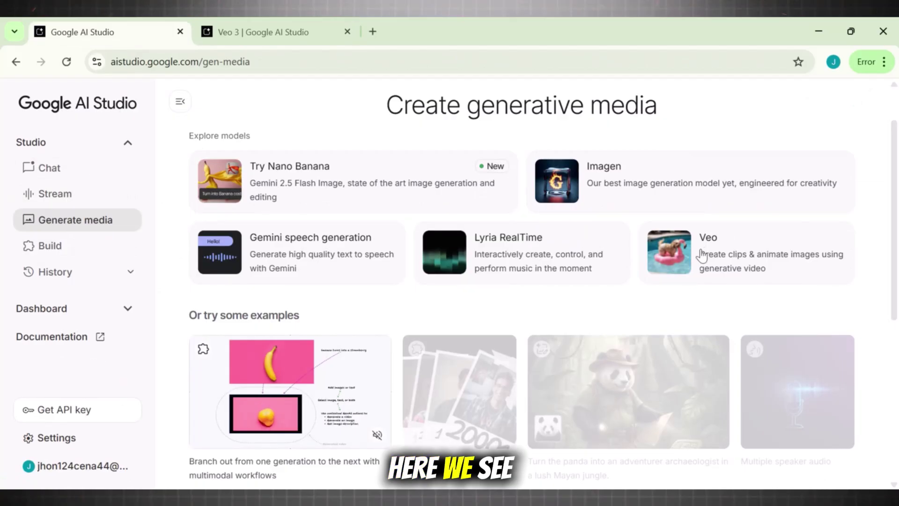
pyautogui.click(718, 257)
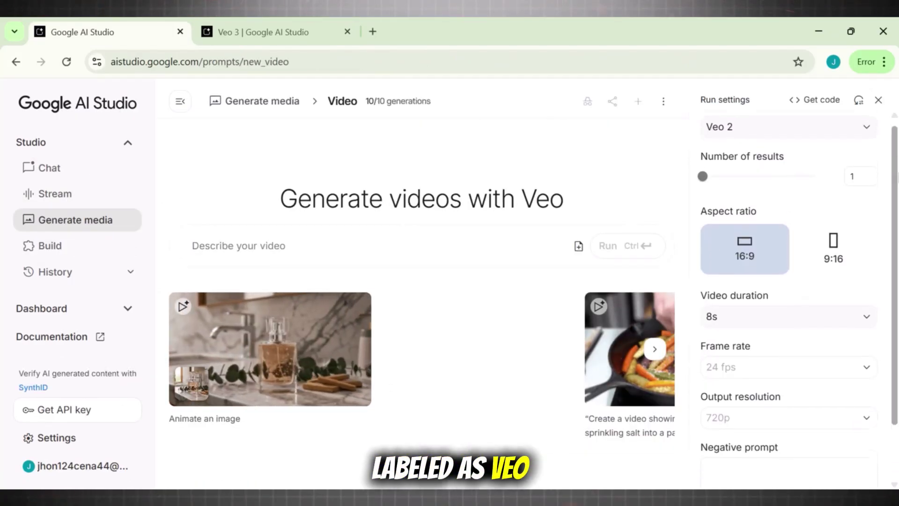
pyautogui.click(654, 349)
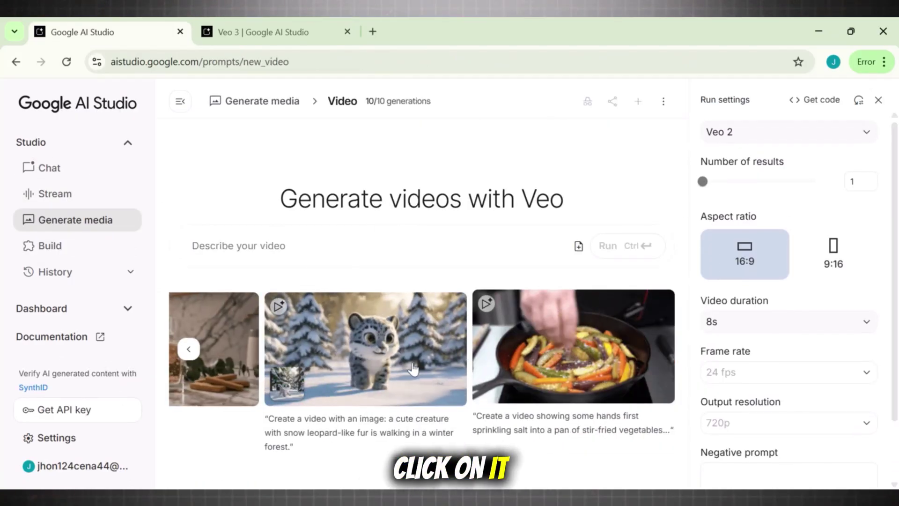
pyautogui.click(175, 349)
# Generate 'a dragon roaring heavily in rain' with Veo 2 and preview the result in Large view
pyautogui.click(261, 251)
pyautogui.write('a ')
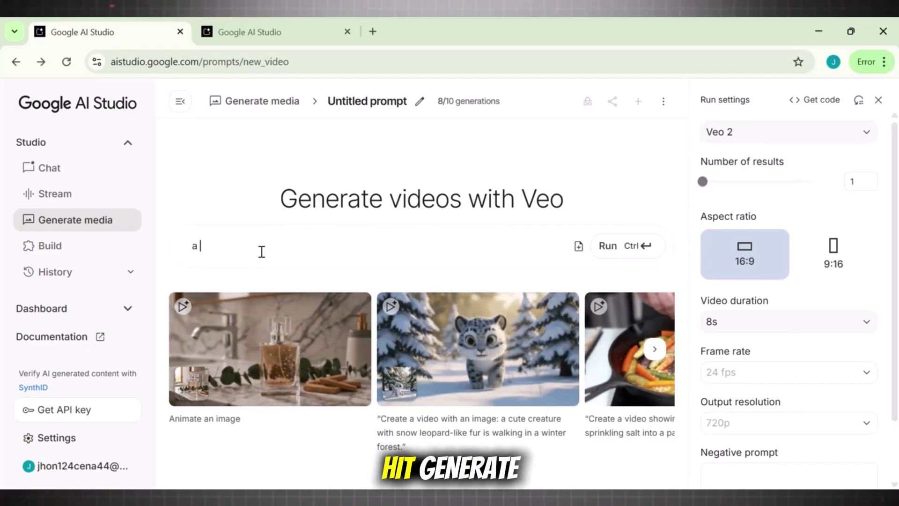
pyautogui.write('dragon r')
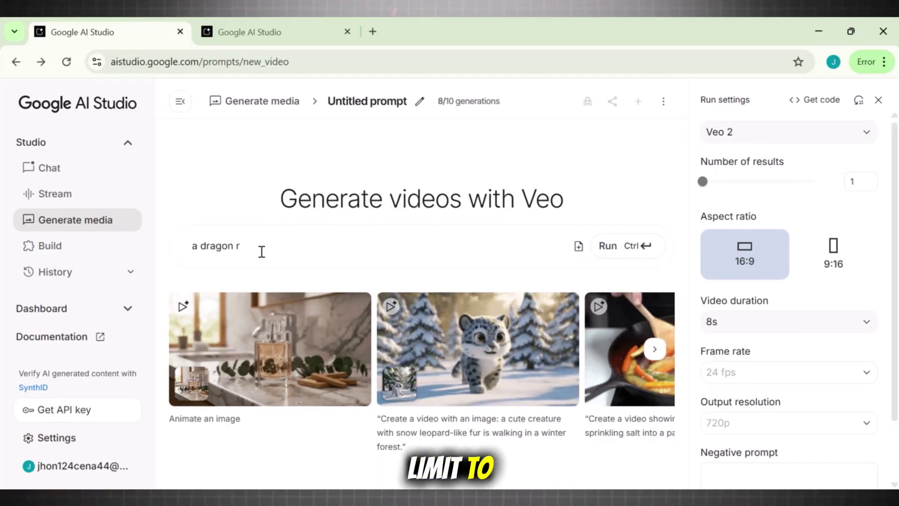
pyautogui.write('oaring ')
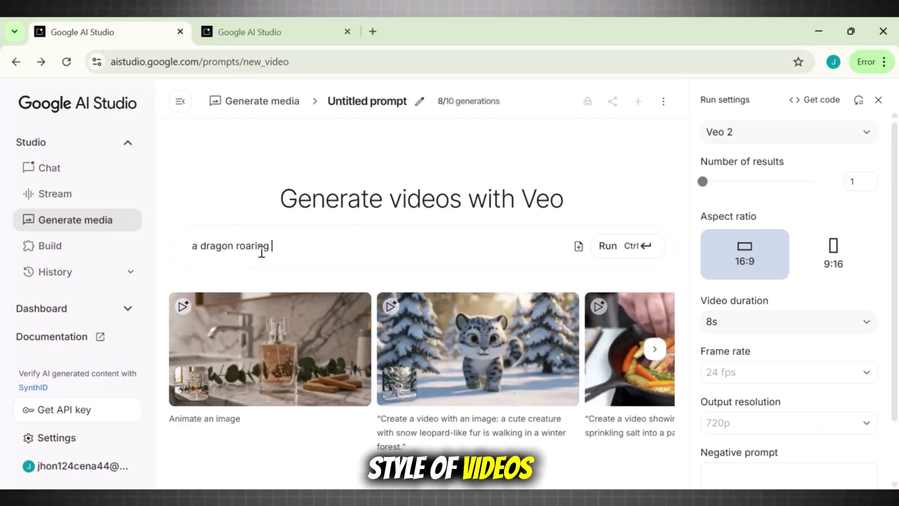
pyautogui.write('heavily')
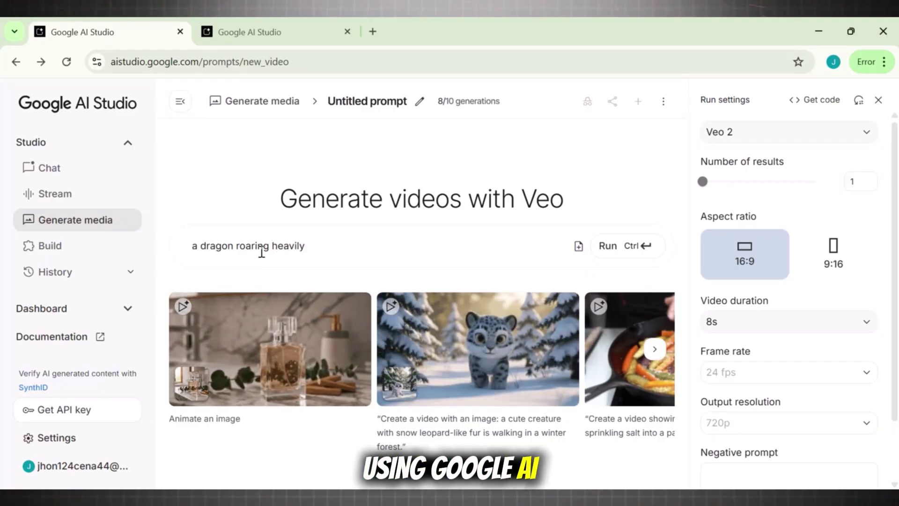
pyautogui.write(' in rain')
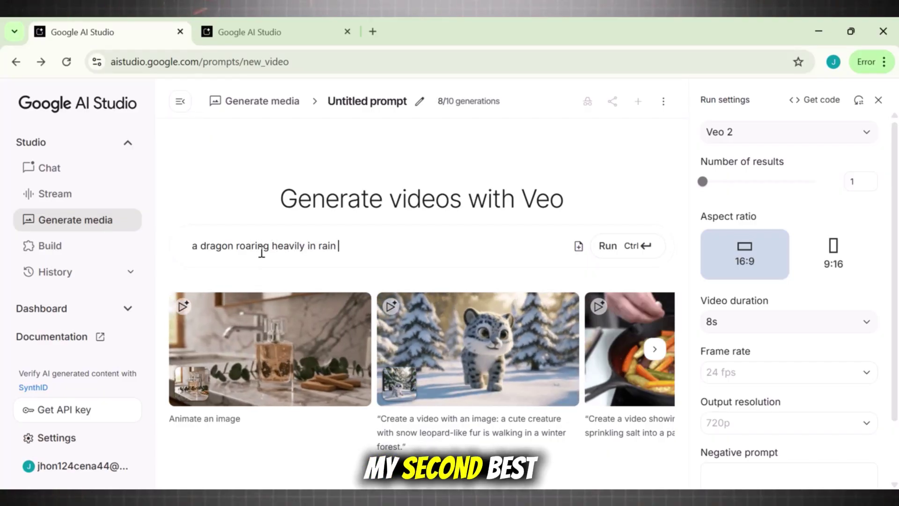
pyautogui.click(614, 245)
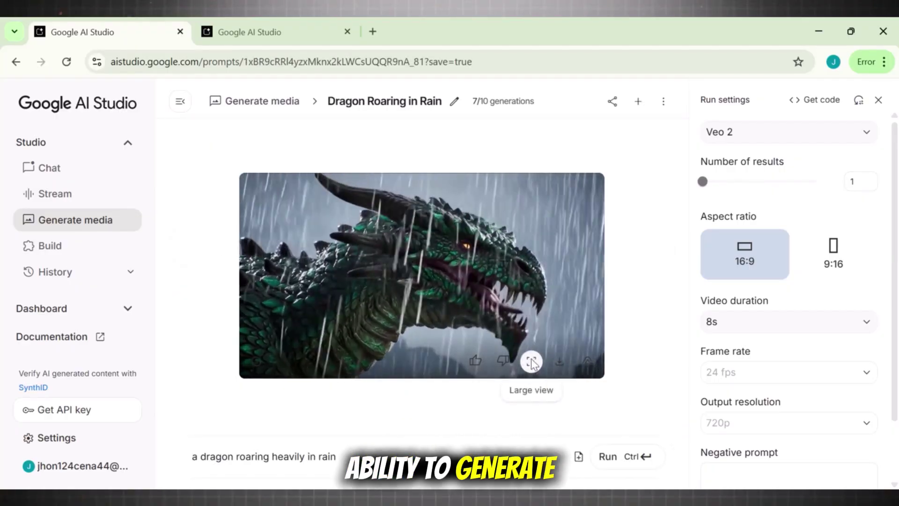
pyautogui.click(529, 360)
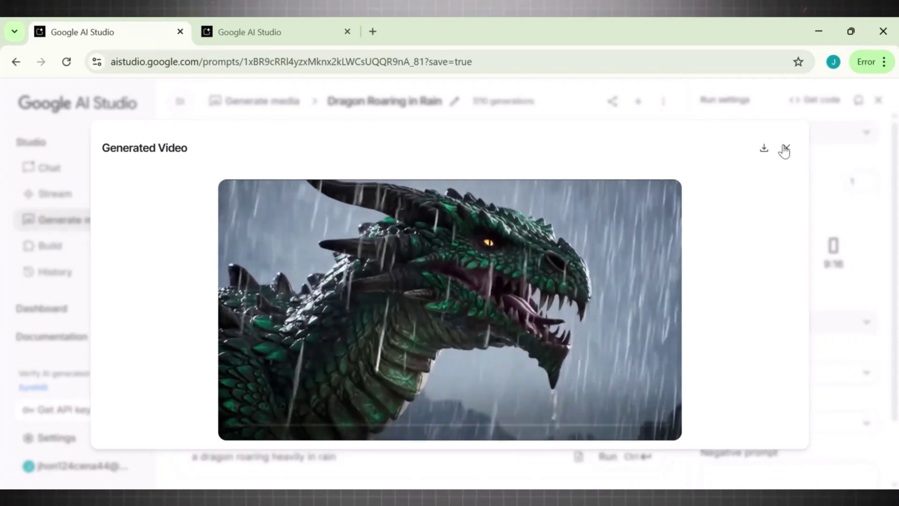
pyautogui.click(786, 148)
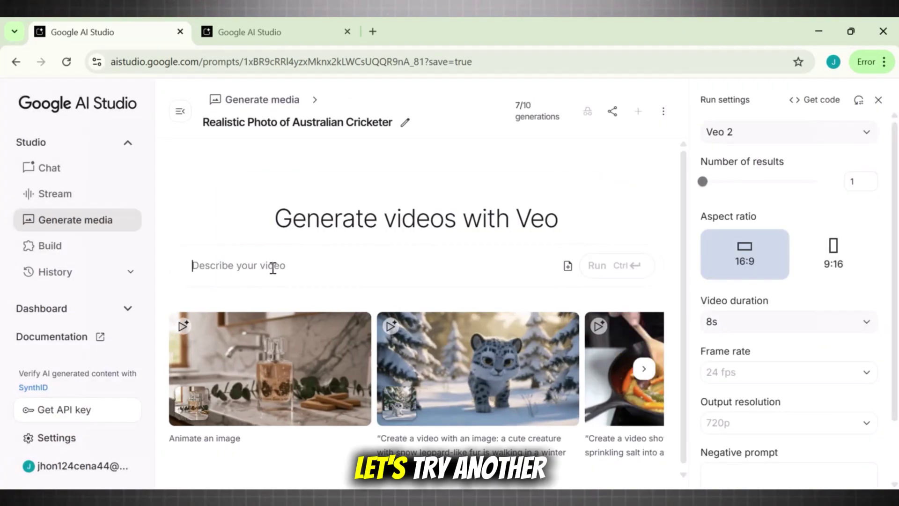
# Generate a video from 'a handsome man in tux with girls partying' and play it
pyautogui.write('a handsome man in tux')
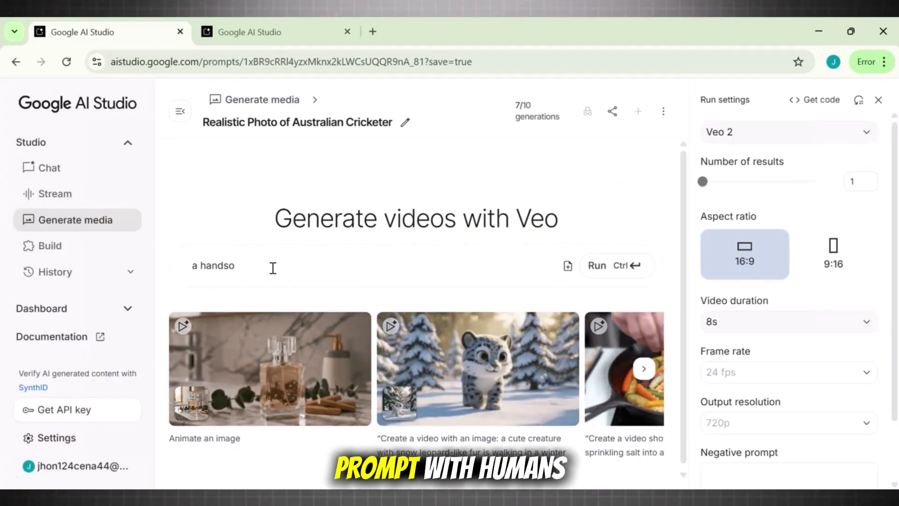
pyautogui.write('with girls partying in a hotel')
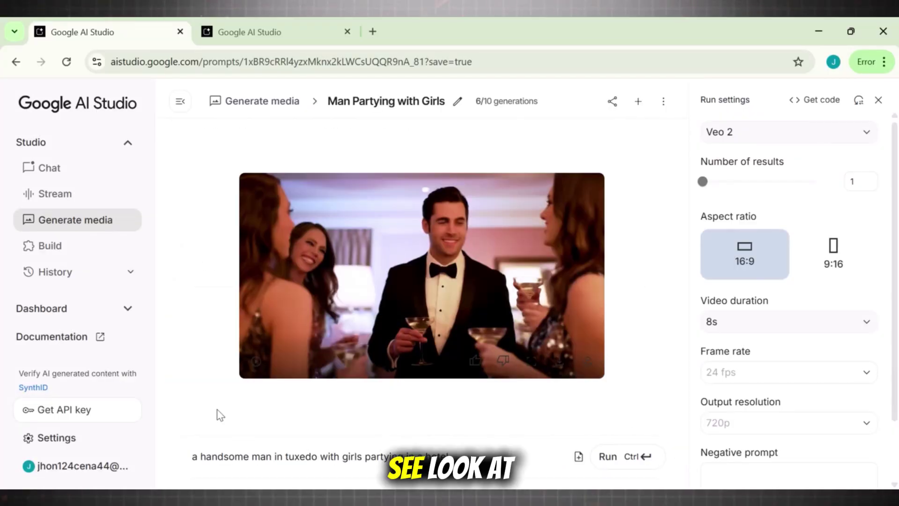
pyautogui.click(255, 362)
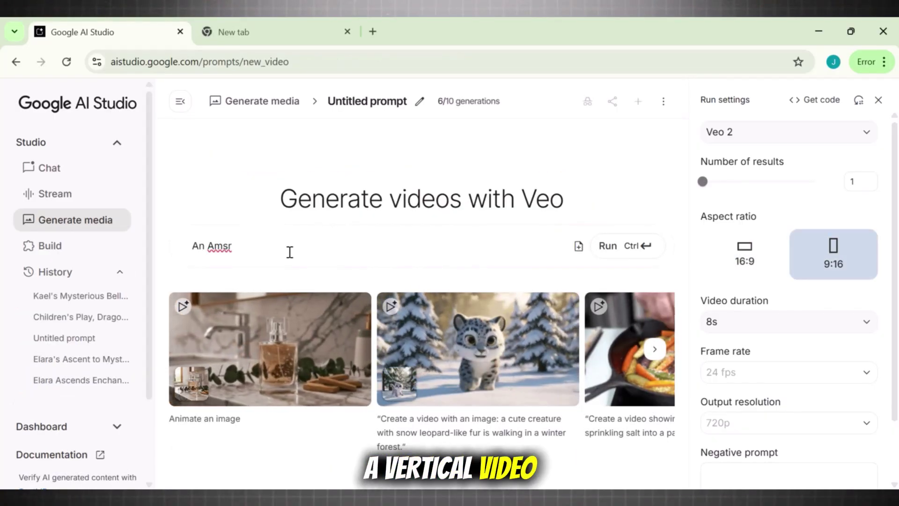
# Complete the prompt 'An Amsr video a girl eating strawberry' and run the generation
pyautogui.write('video a')
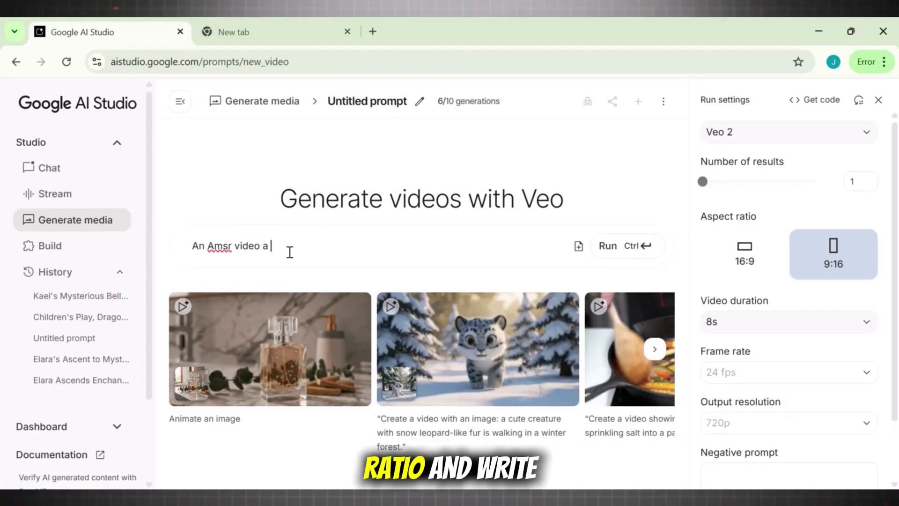
pyautogui.write(' girl eating strawberry')
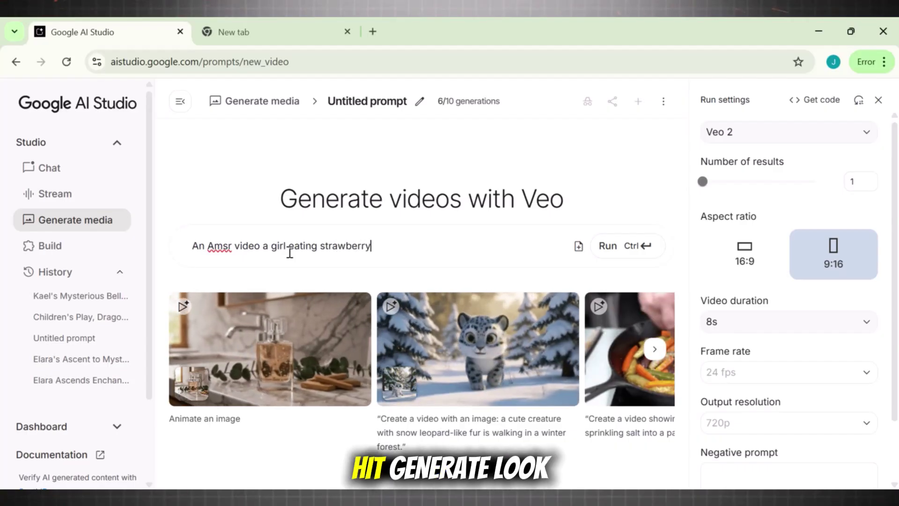
pyautogui.click(619, 246)
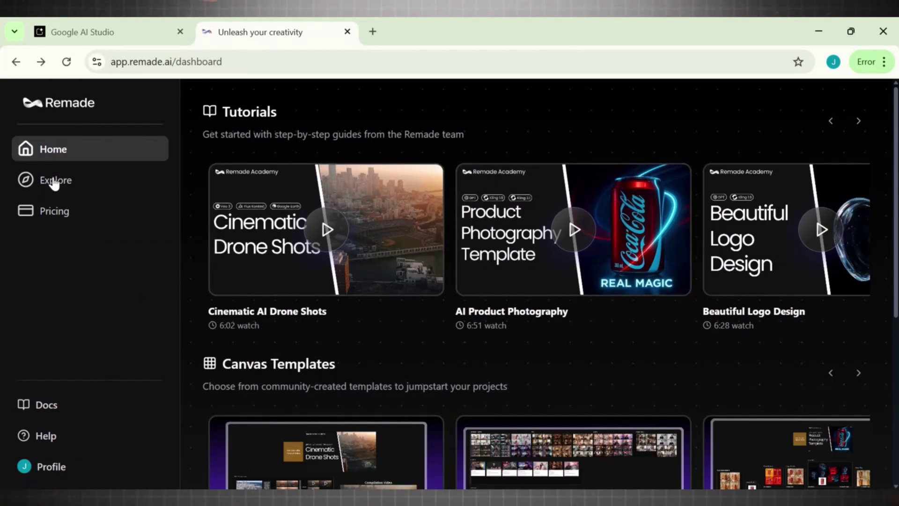
# Open Remade's Explore gallery and browse the community creations feed
pyautogui.click(72, 186)
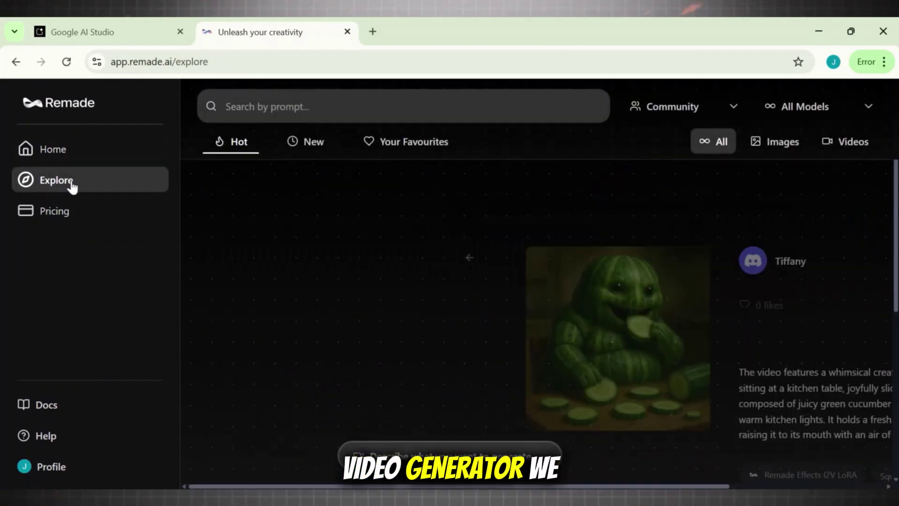
pyautogui.click(72, 187)
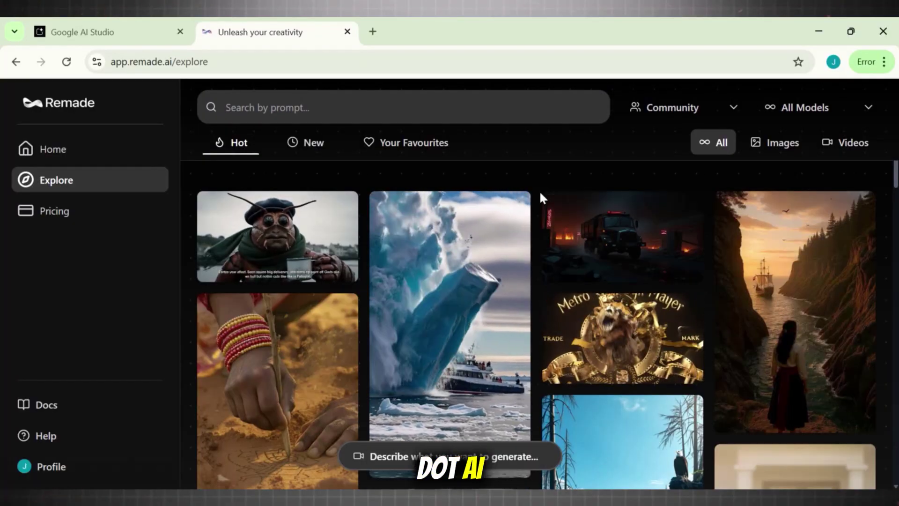
pyautogui.scroll(-2, 895, 196)
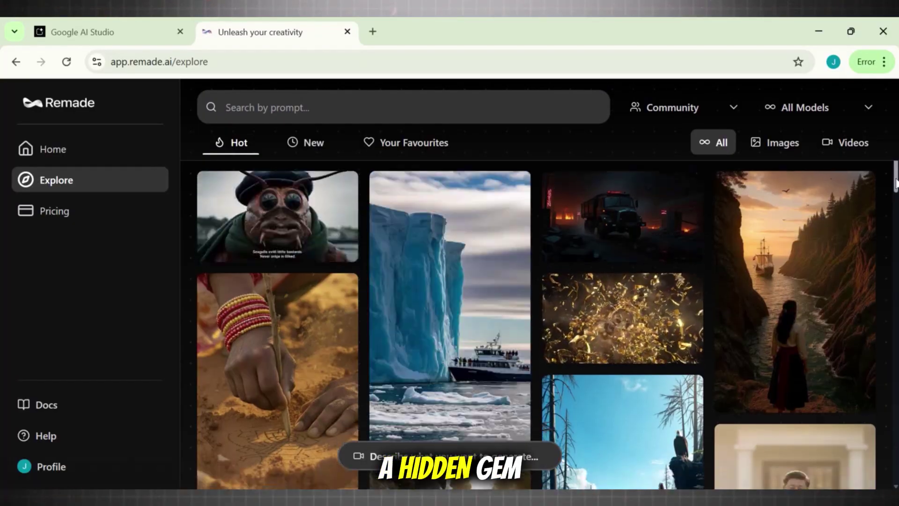
pyautogui.moveTo(895, 196); pyautogui.dragTo(871, 454)
pyautogui.scroll(-1, 873, 460)
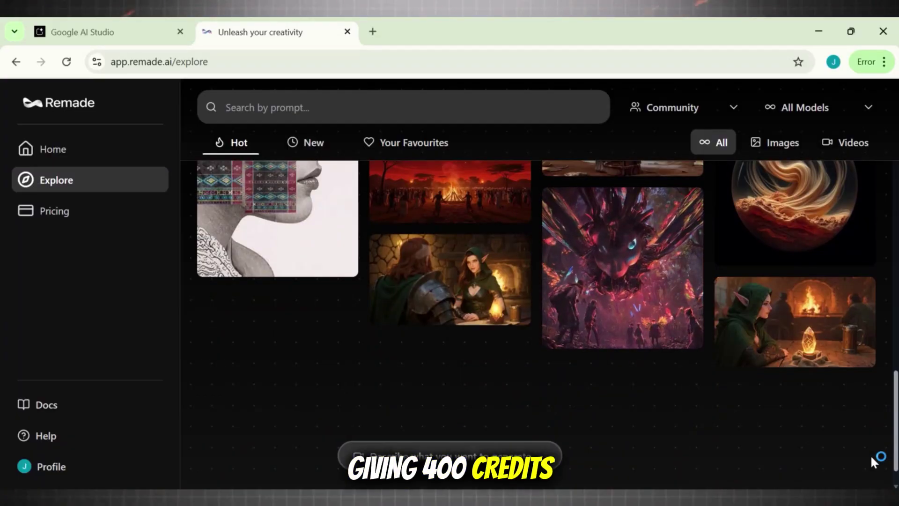
pyautogui.scroll(4, 873, 444)
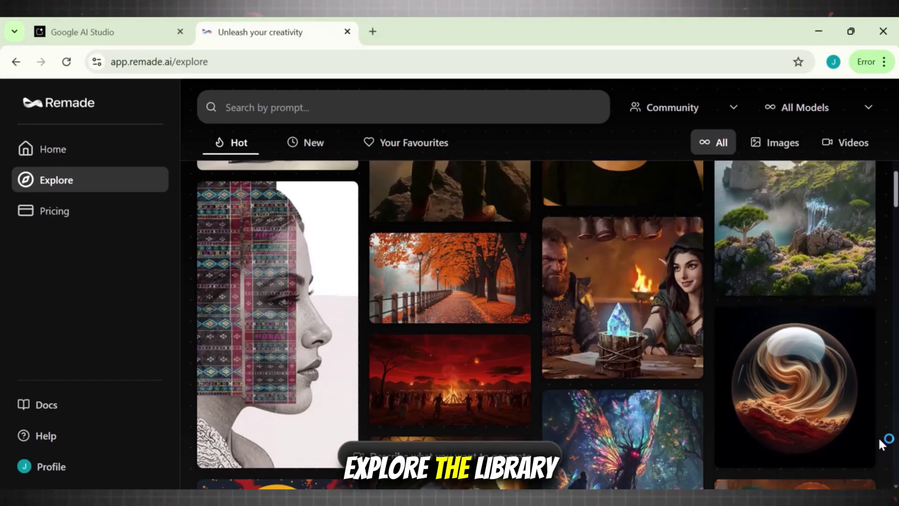
pyautogui.scroll(10, 882, 411)
pyautogui.scroll(6, 887, 387)
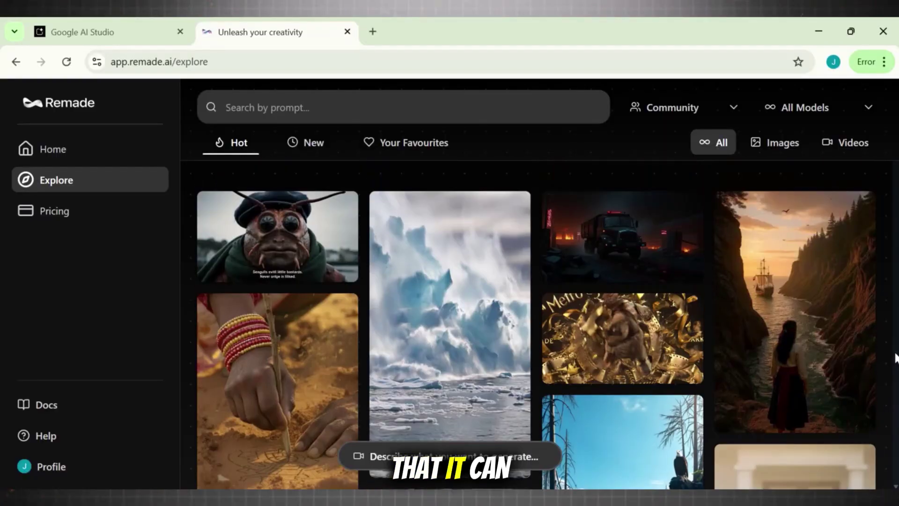
# Filter the Explore feed to Images only and scroll through the results
pyautogui.click(763, 151)
pyautogui.scroll(-8, 894, 180)
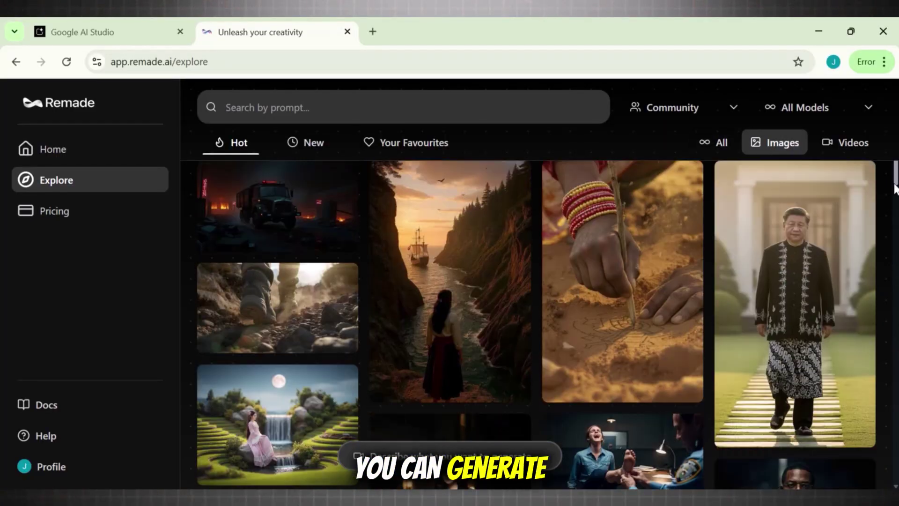
pyautogui.scroll(-10, 891, 231)
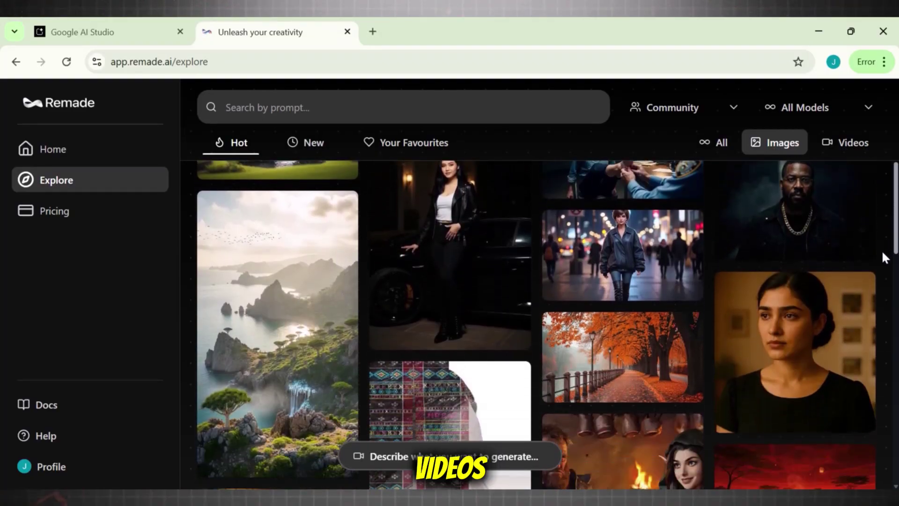
pyautogui.scroll(-10, 869, 322)
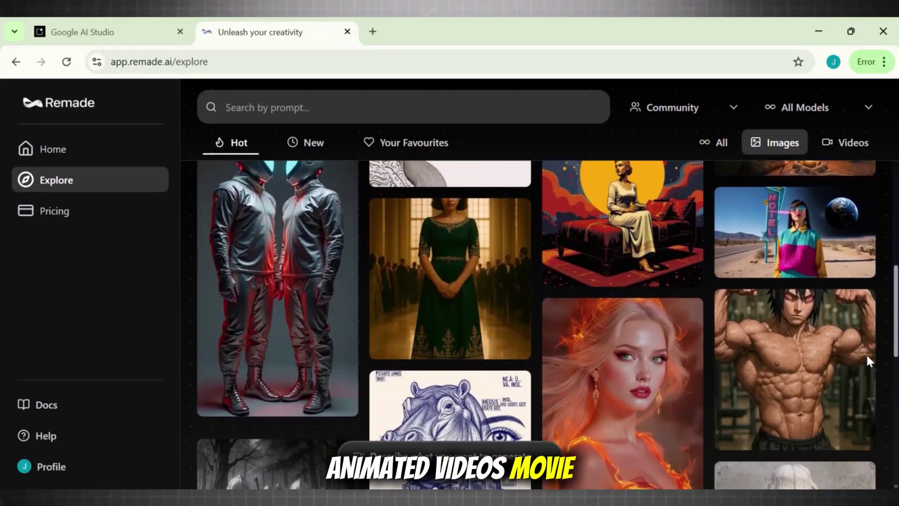
pyautogui.scroll(-1, 858, 450)
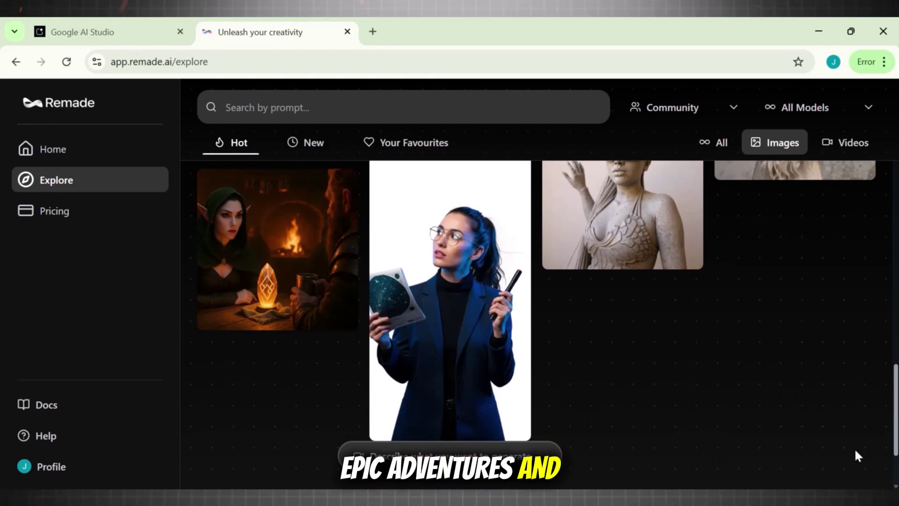
pyautogui.moveTo(887, 389); pyautogui.dragTo(876, 97)
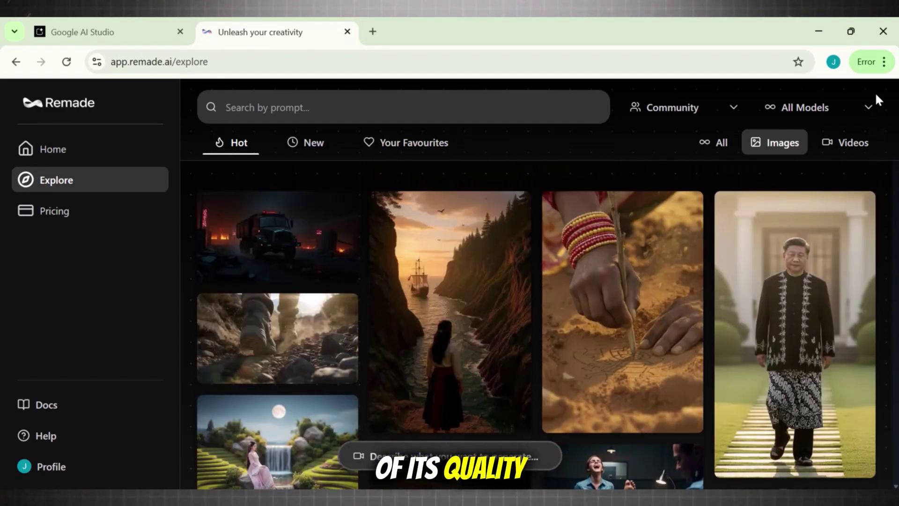
# Check the All Models filter options, then expand the bottom prompt composer for a new video
pyautogui.click(865, 112)
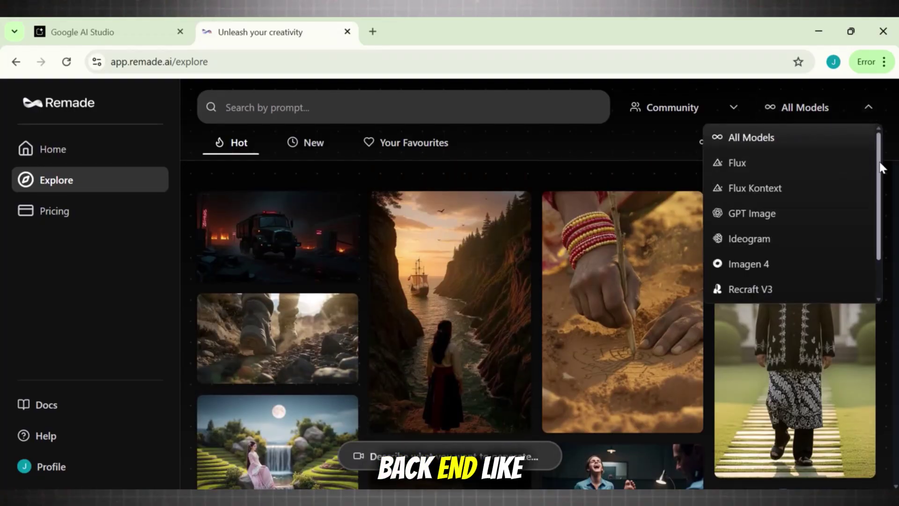
pyautogui.moveTo(882, 192); pyautogui.dragTo(882, 209)
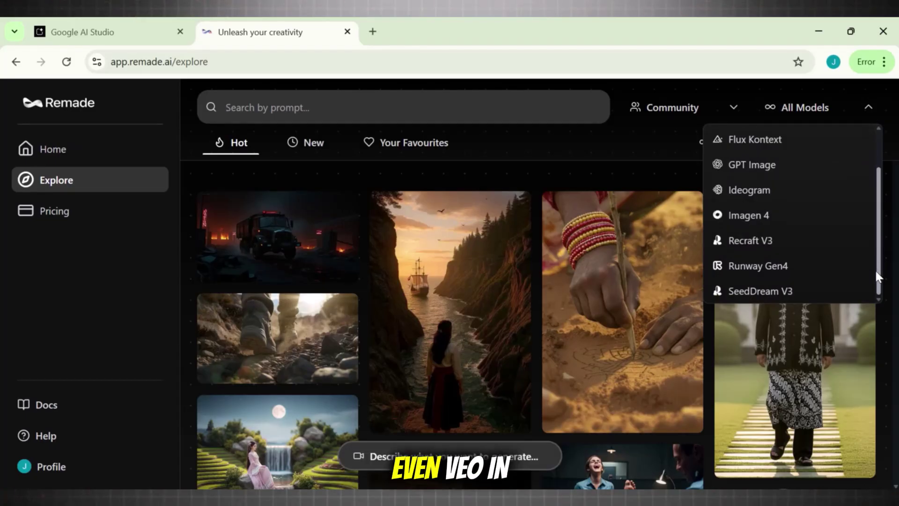
pyautogui.scroll(-5, 406, 461)
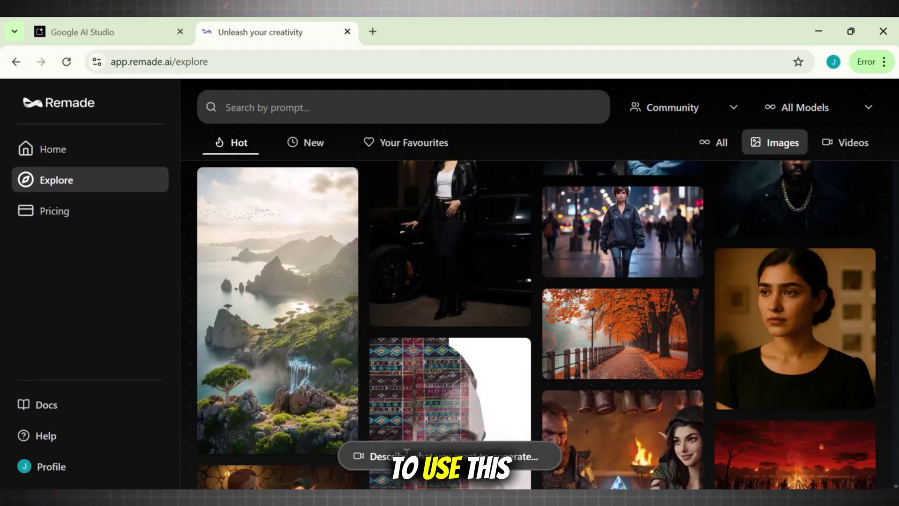
pyautogui.click(406, 453)
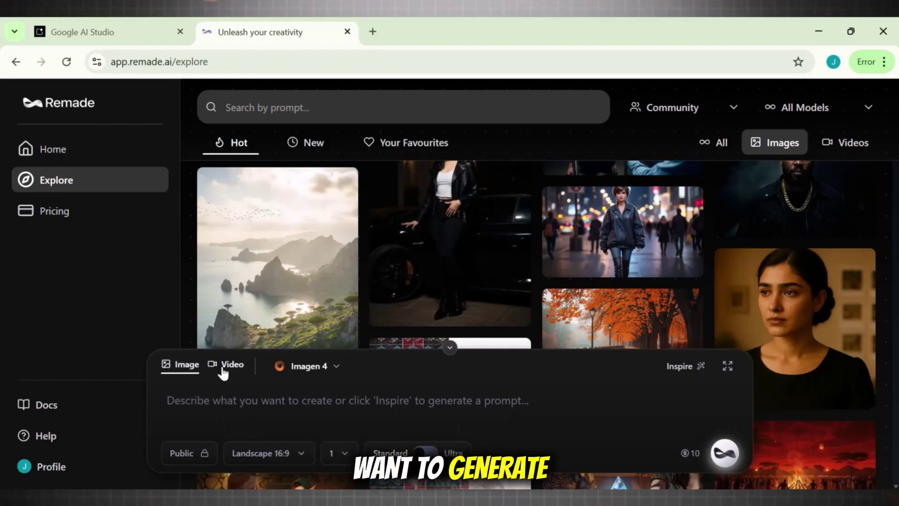
# Review the Remade video engines without changing them and keep the aspect ratio at Landscape 16:9
pyautogui.click(353, 370)
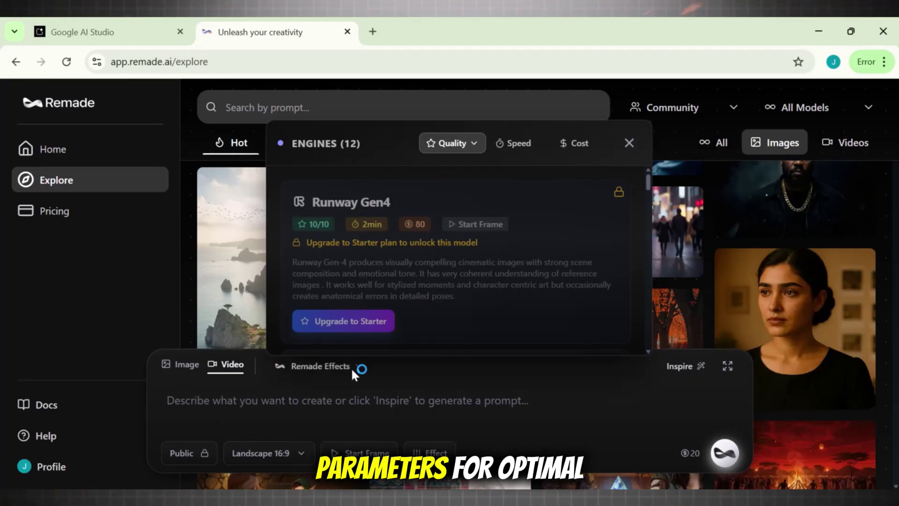
pyautogui.scroll(-3, 645, 187)
pyautogui.moveTo(646, 196); pyautogui.dragTo(633, 330)
pyautogui.click(625, 143)
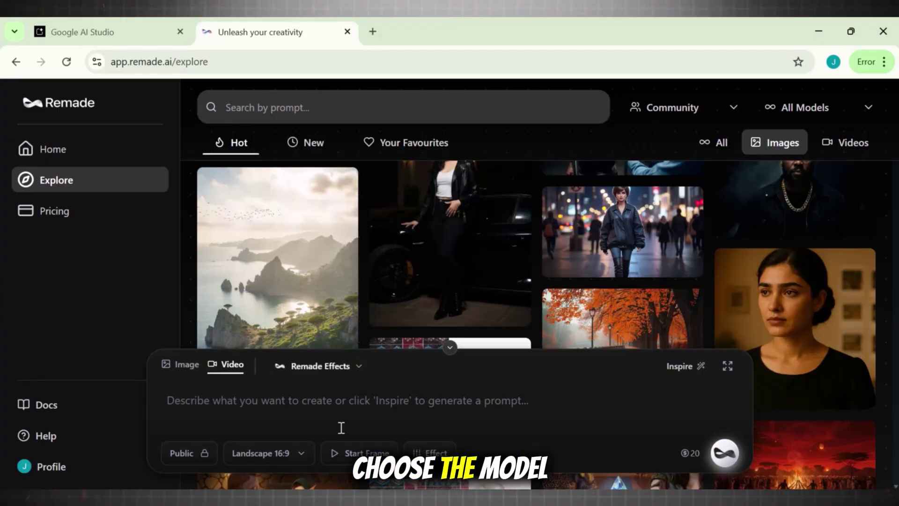
pyautogui.click(268, 453)
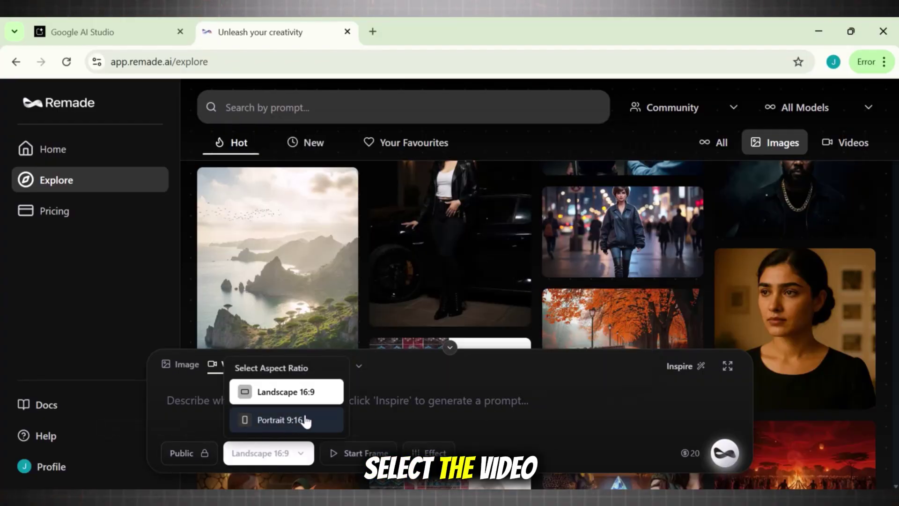
pyautogui.click(380, 400)
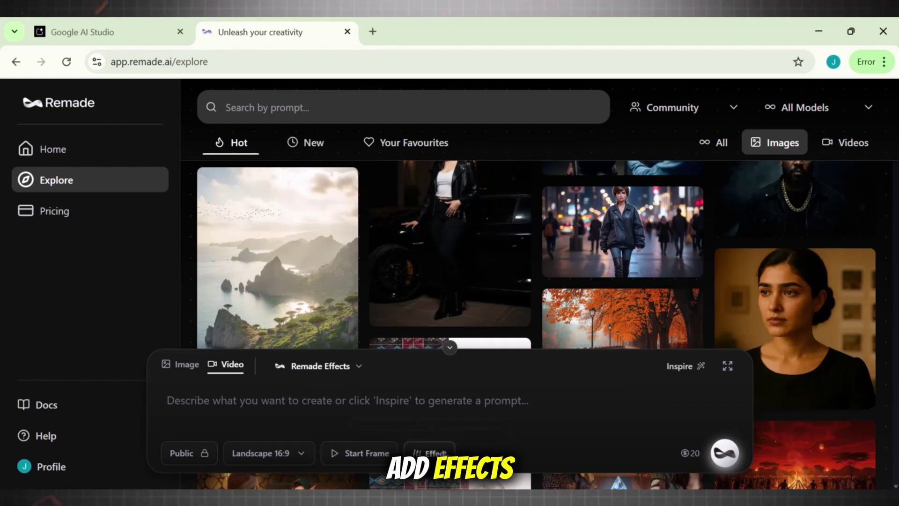
# Browse the VFX, Characters and Style effects without picking one, then paste the kitchen-creature video prompt
pyautogui.click(429, 453)
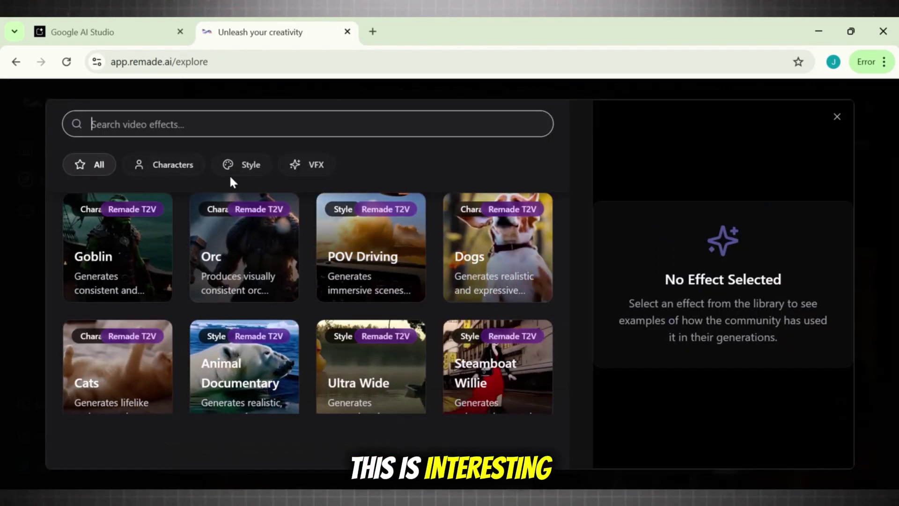
pyautogui.click(307, 169)
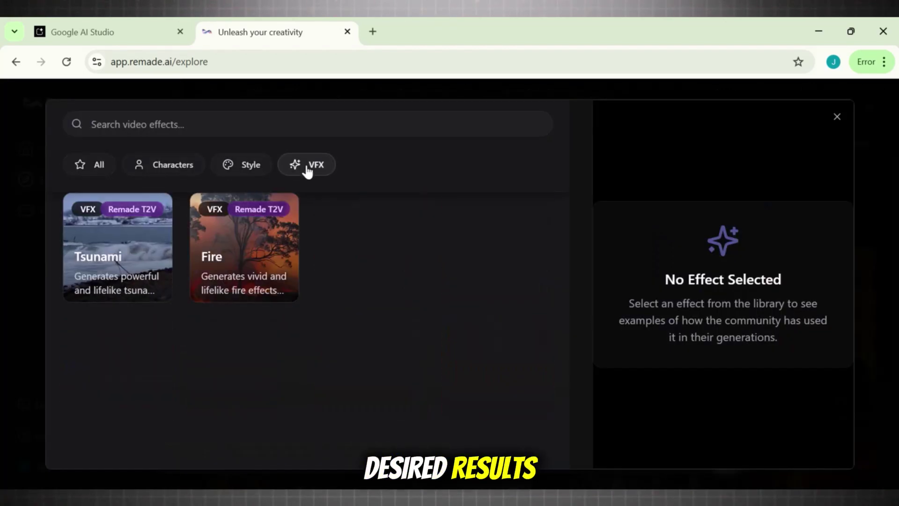
pyautogui.click(188, 170)
pyautogui.click(241, 171)
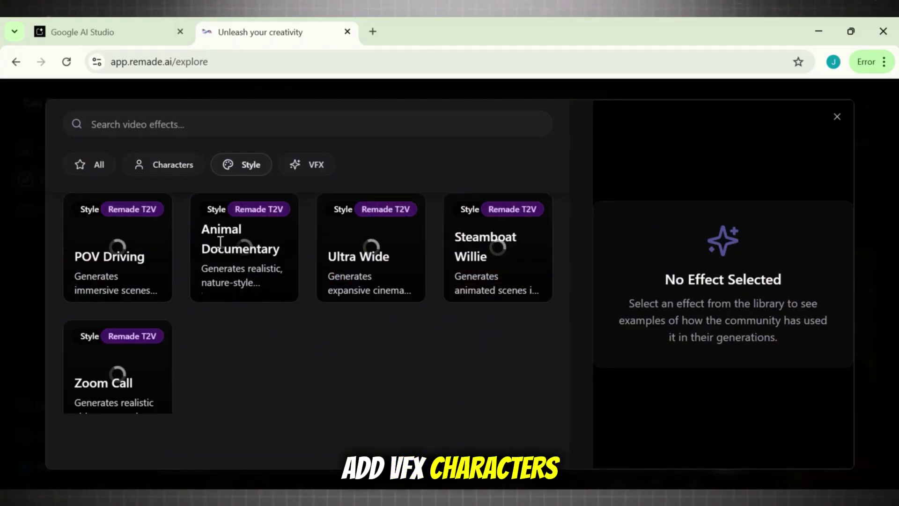
pyautogui.click(836, 116)
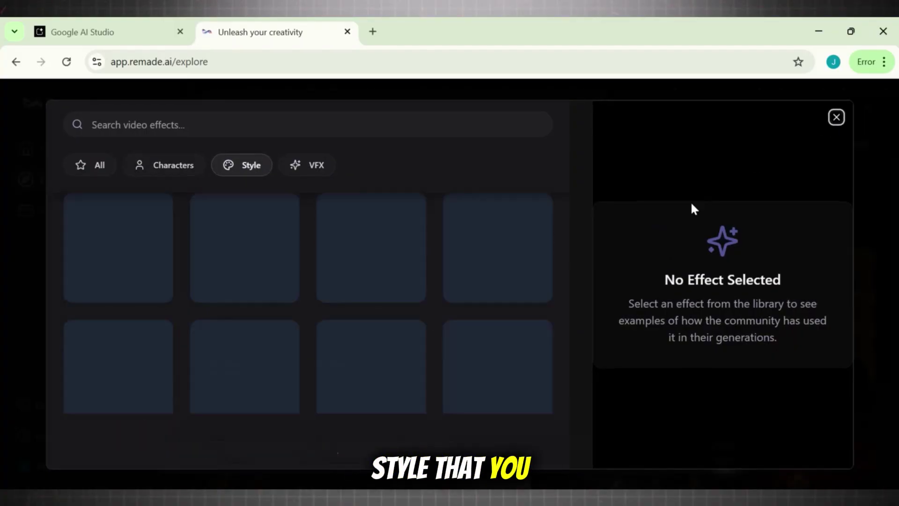
pyautogui.click(283, 398)
pyautogui.hotkey('ctrl', 'v')
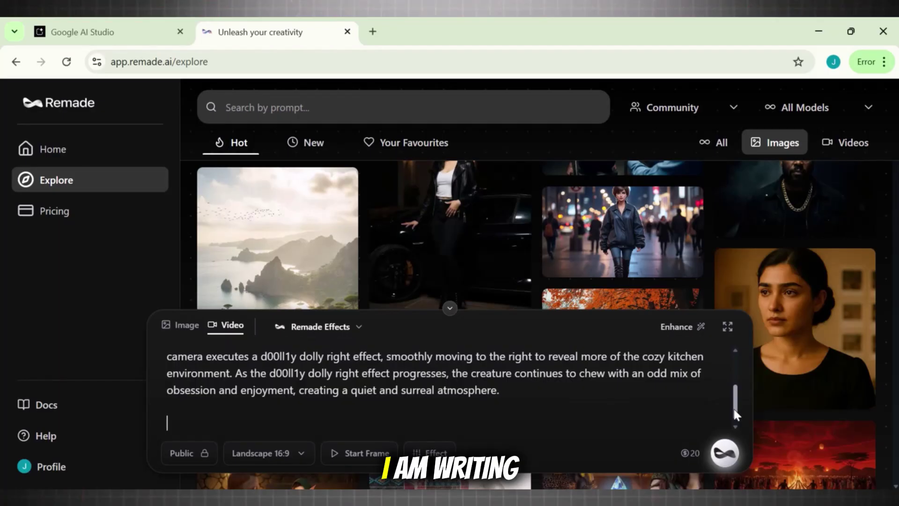
# Submit the watermelon-like creature cucumber-eating prompt to generate the video
pyautogui.moveTo(734, 410); pyautogui.dragTo(734, 375)
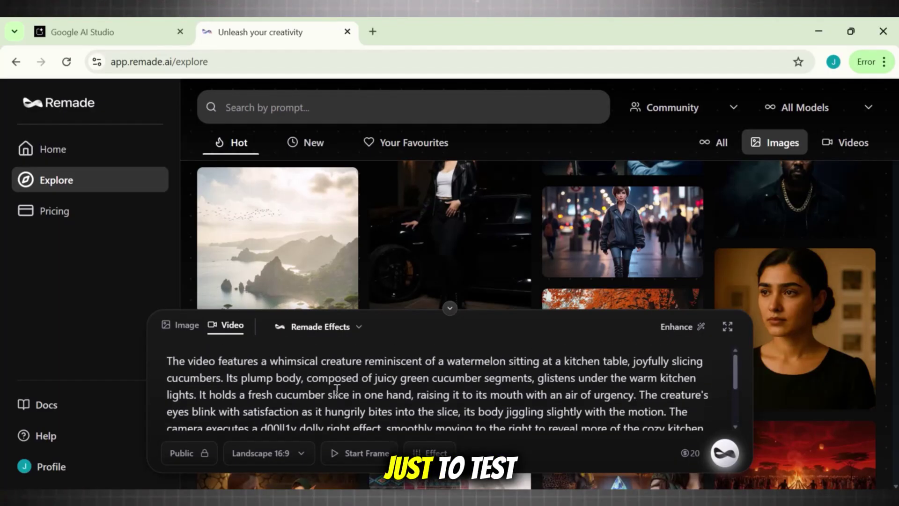
pyautogui.click(724, 452)
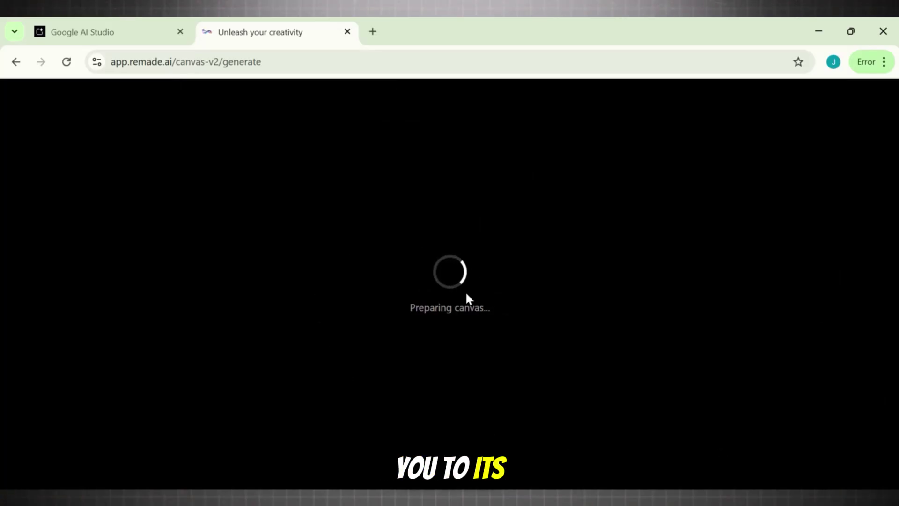